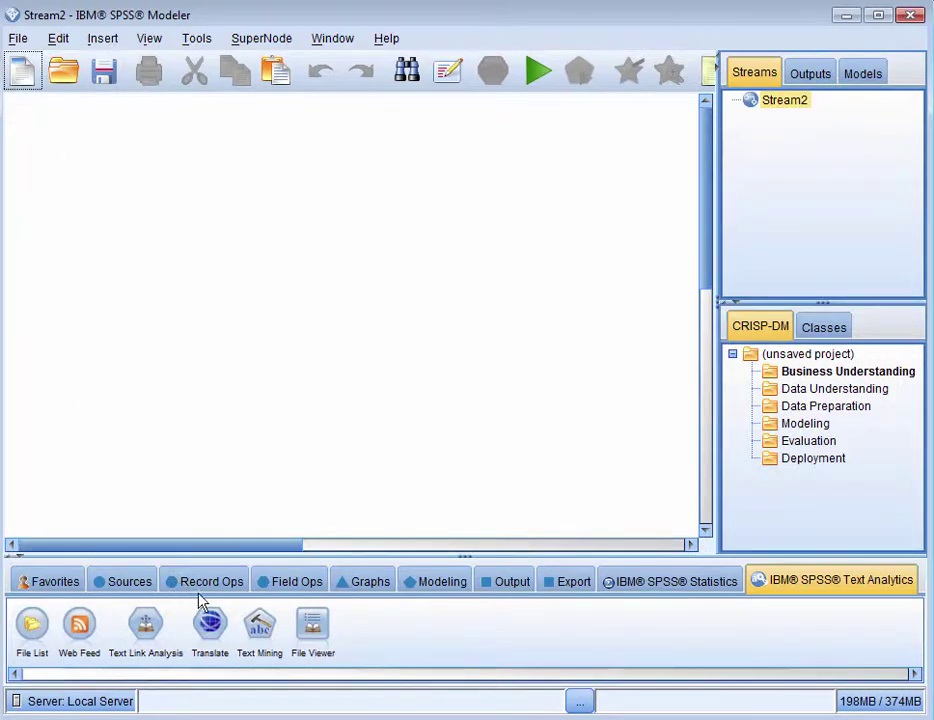
- Add a User Input source node to the empty stream canvas and open its settings
{"action": "left_click", "coordinate": [124, 581]}
{"action": "left_click_drag", "start_coordinate": [690, 625], "coordinate": [104, 206]}
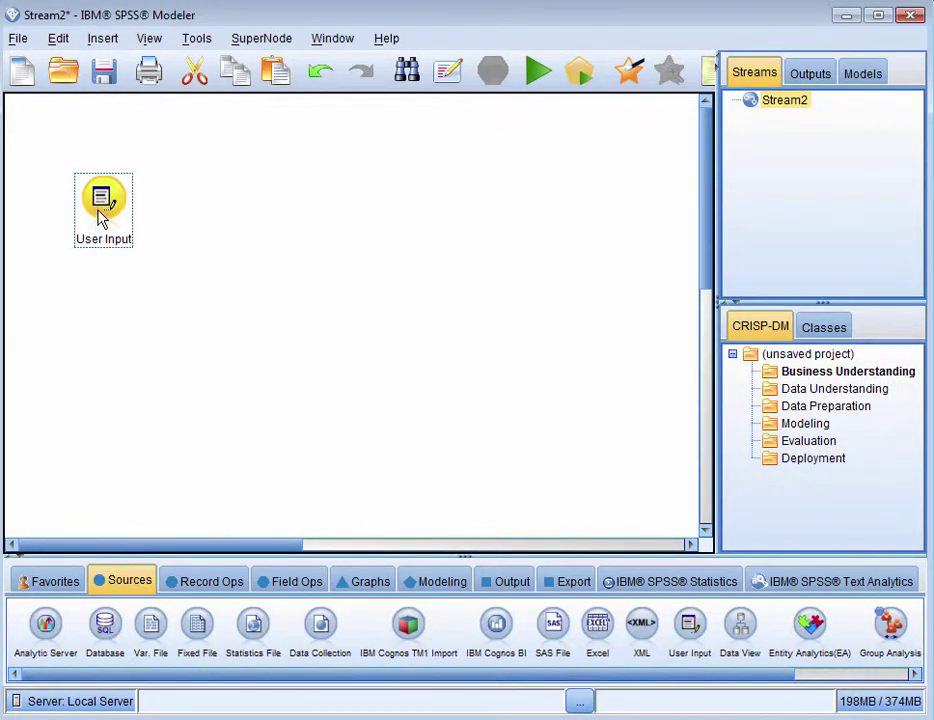
{"action": "double_click", "coordinate": [99, 214]}
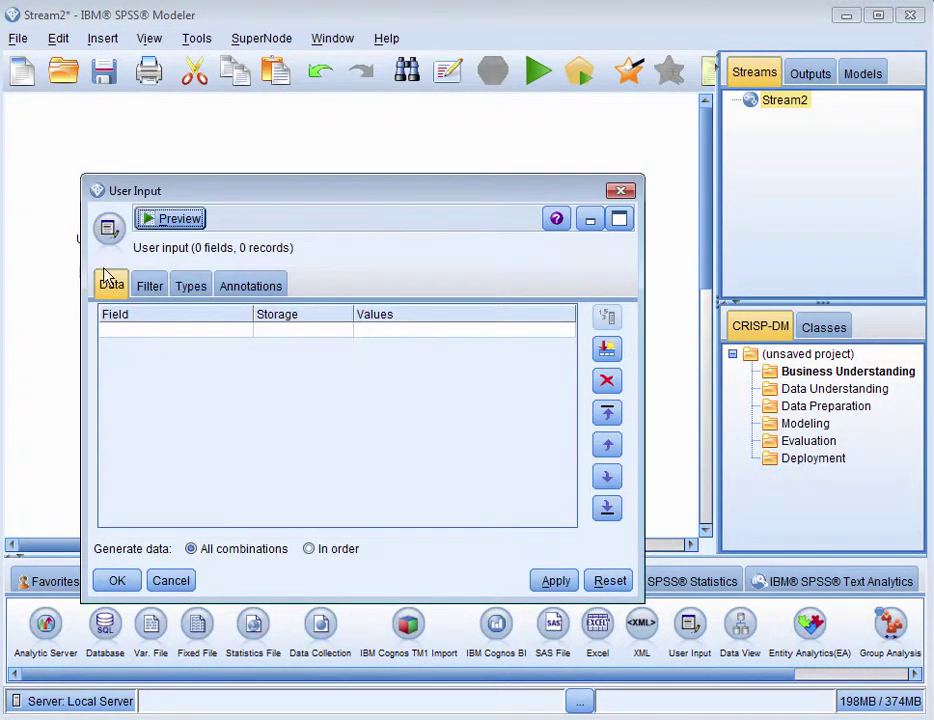
- Define a field named q with String storage and the value fracking in the User Input node
{"action": "left_click", "coordinate": [121, 331]}
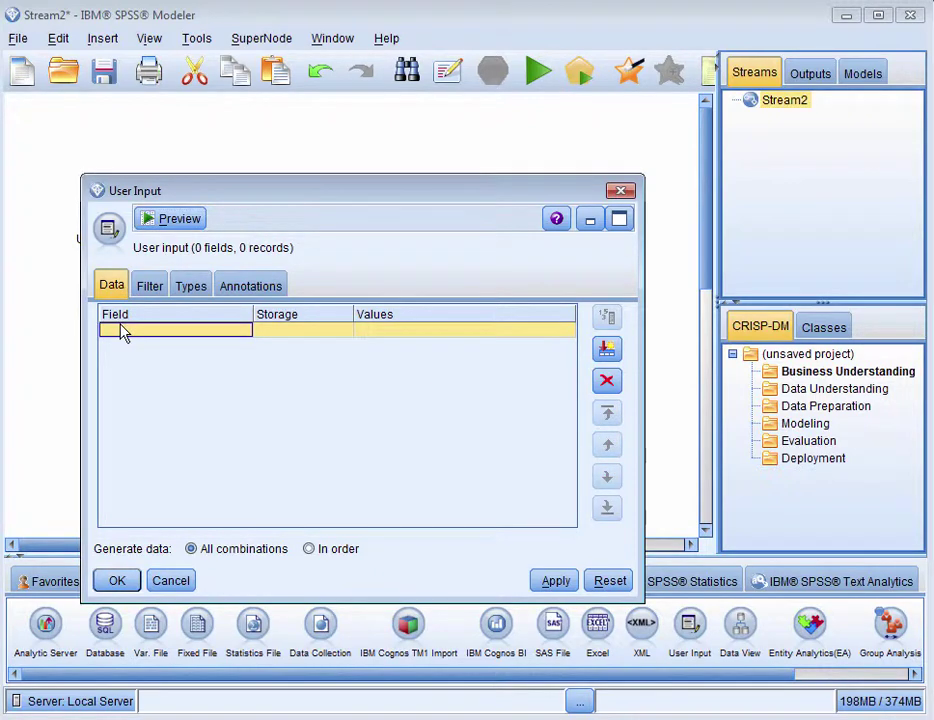
{"action": "type", "text": "g"}
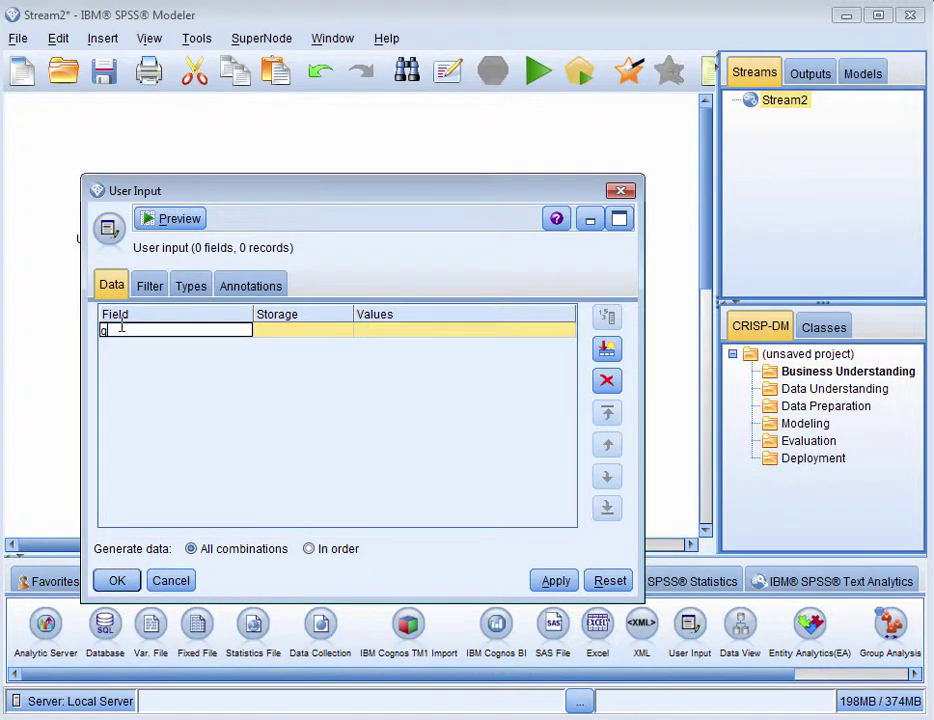
{"action": "key", "text": "Tab"}
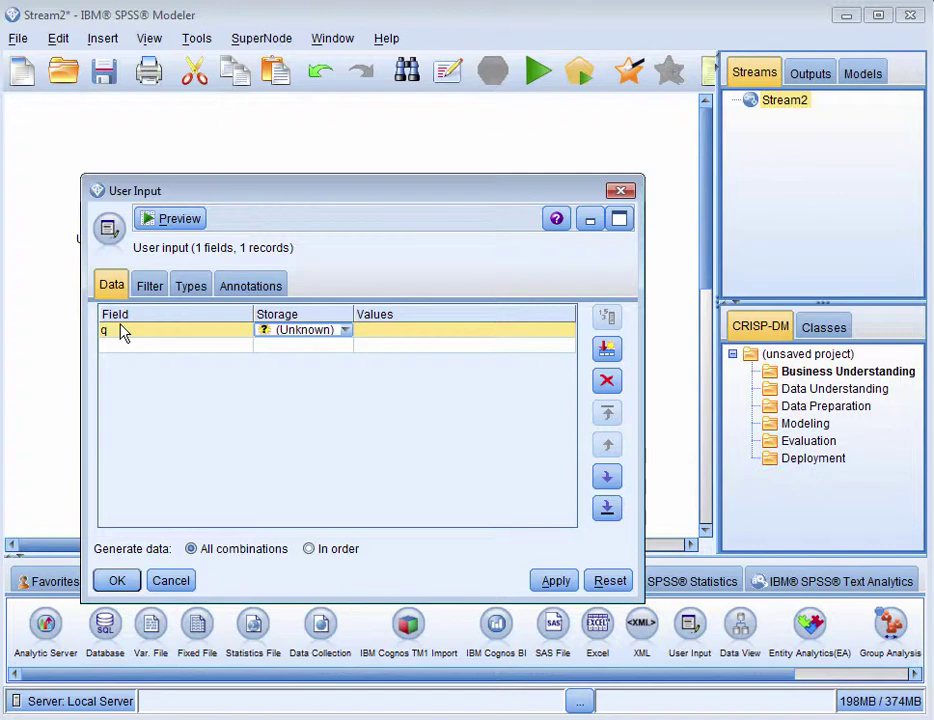
{"action": "key", "text": "Down"}
{"action": "key", "text": "Down"}
{"action": "key", "text": "Down"}
{"action": "key", "text": "Down"}
{"action": "key", "text": "Down"}
{"action": "key", "text": "Up"}
{"action": "key", "text": "Up"}
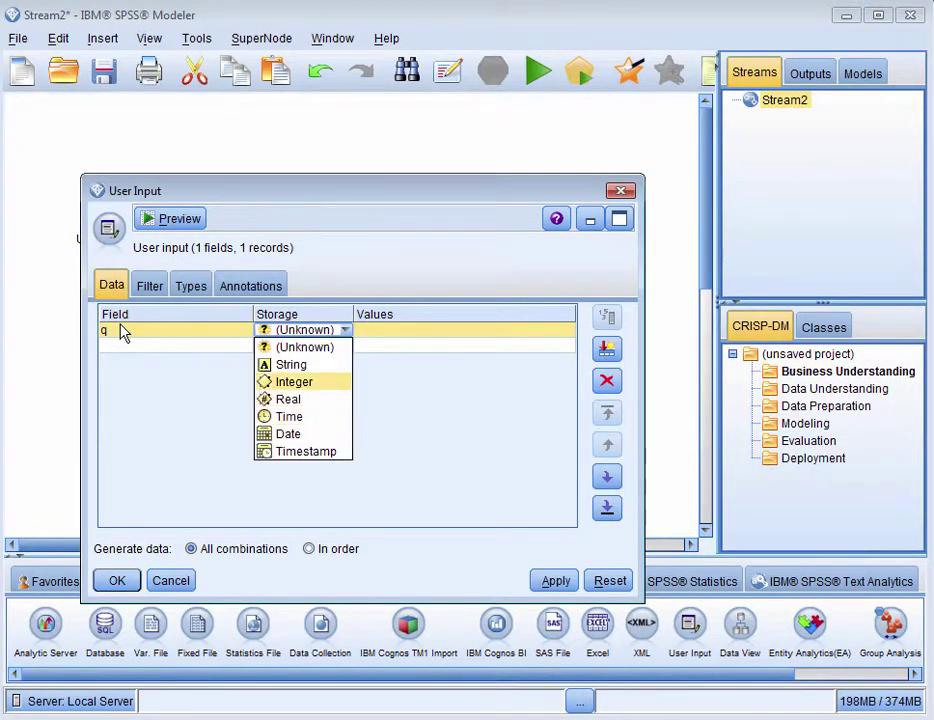
{"action": "key", "text": "Up"}
{"action": "key", "text": "Return"}
{"action": "key", "text": "Tab"}
{"action": "type", "text": "fracking"}
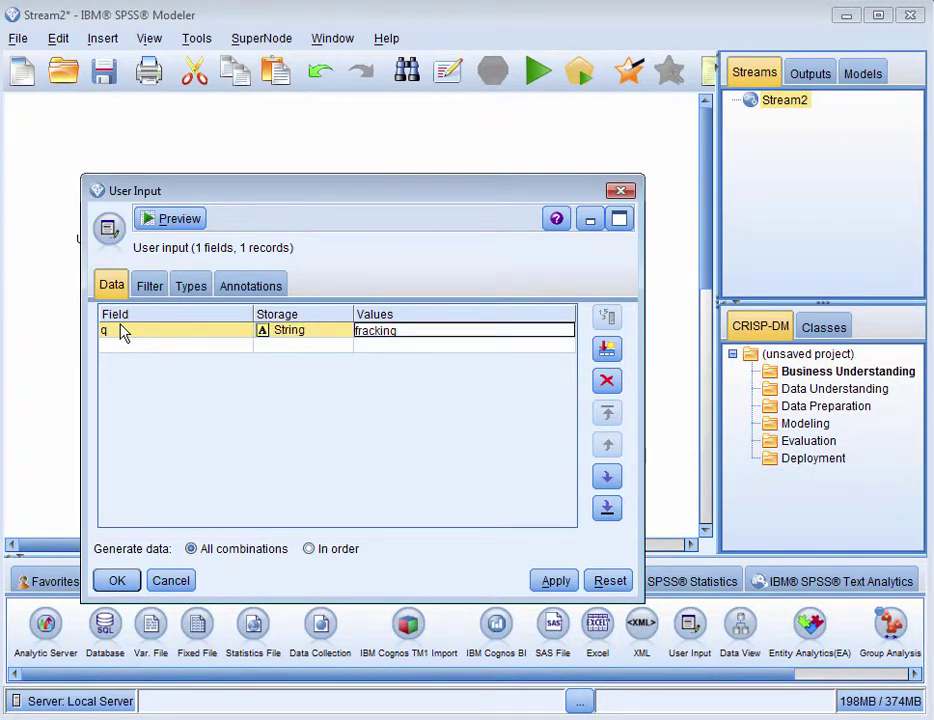
{"action": "key", "text": "Tab"}
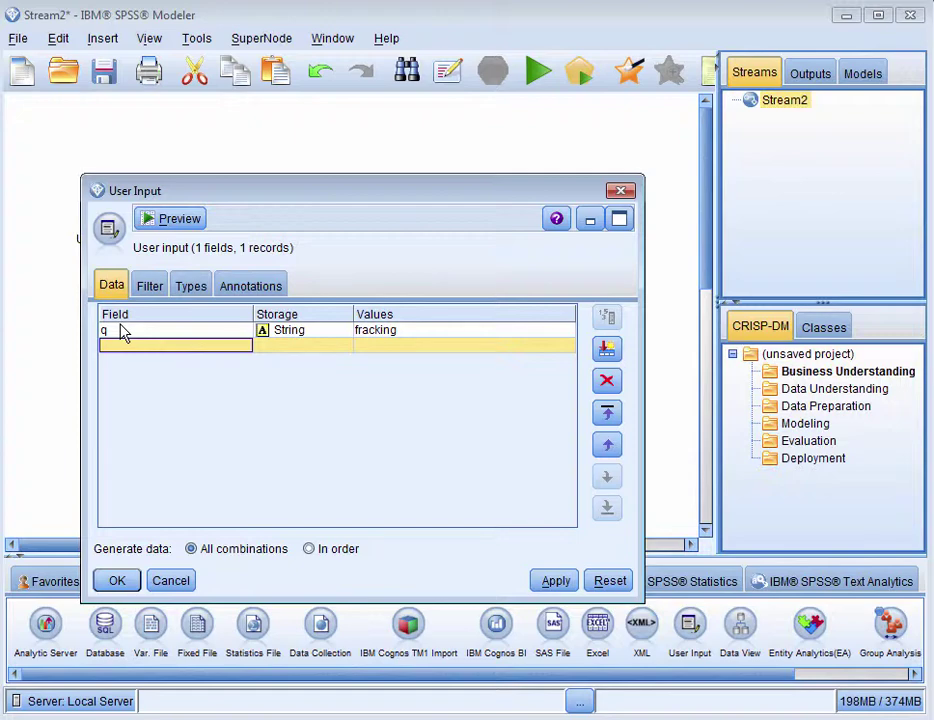
- Define a second field named n with Integer storage and the value 100, and accept the User Input settings
{"action": "type", "text": "n"}
{"action": "key", "text": "Tab"}
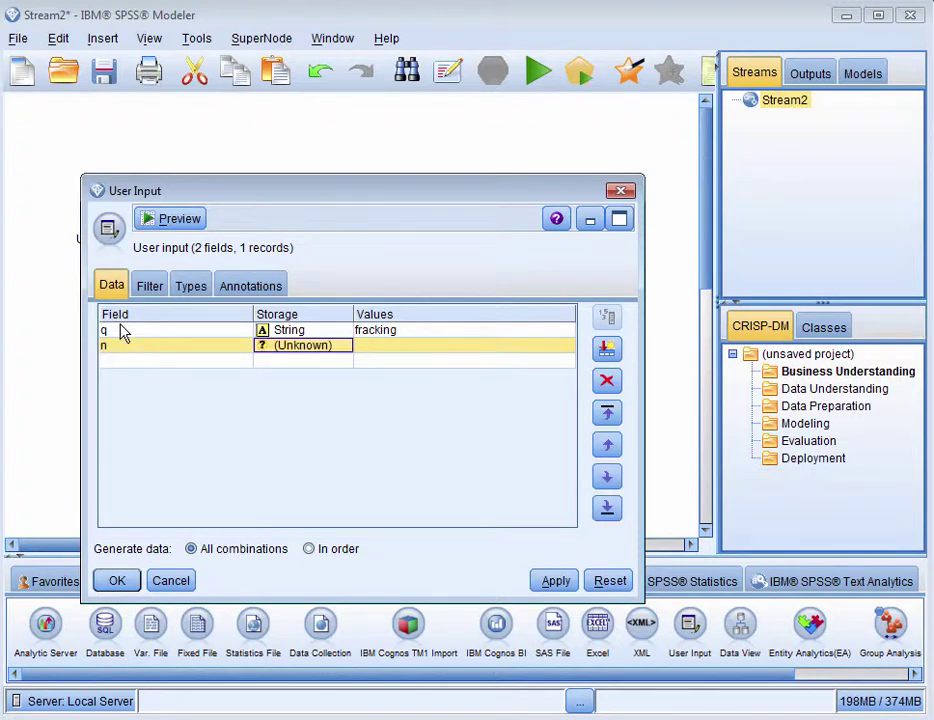
{"action": "key", "text": "Down"}
{"action": "key", "text": "Down"}
{"action": "key", "text": "Down"}
{"action": "key", "text": "Down"}
{"action": "key", "text": "Down"}
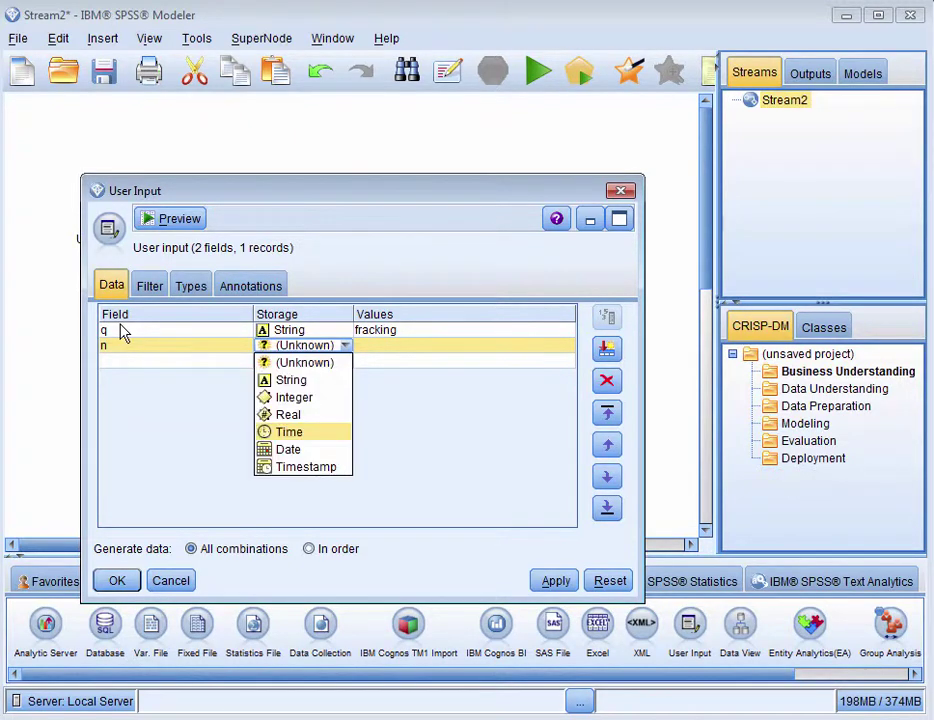
{"action": "key", "text": "Up"}
{"action": "key", "text": "Up"}
{"action": "key", "text": "Return"}
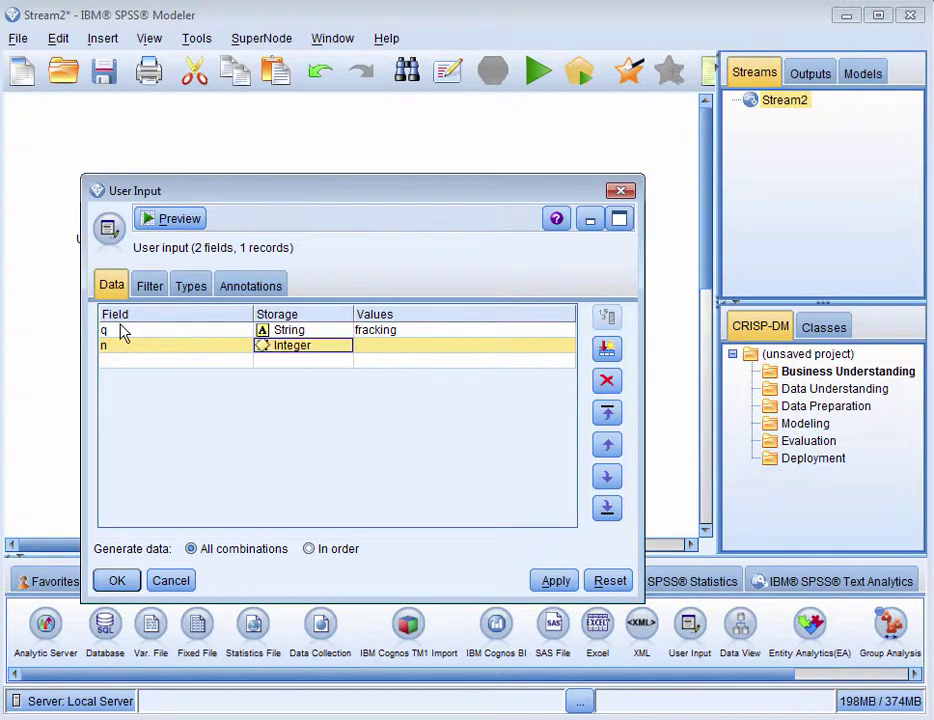
{"action": "key", "text": "Tab"}
{"action": "type", "text": "1"}
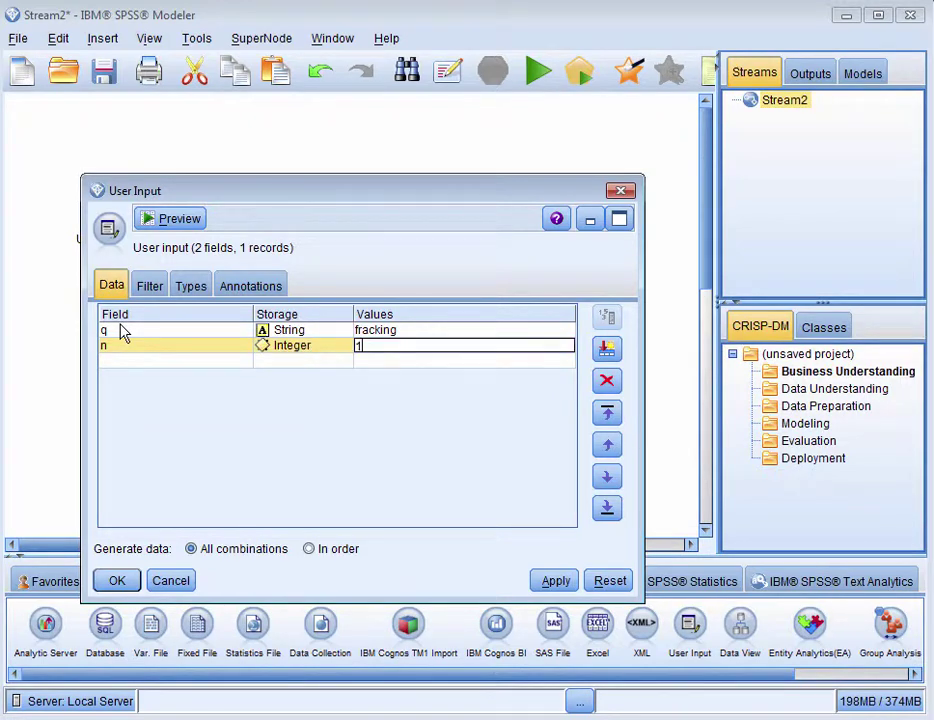
{"action": "type", "text": "00"}
{"action": "left_click", "coordinate": [117, 578]}
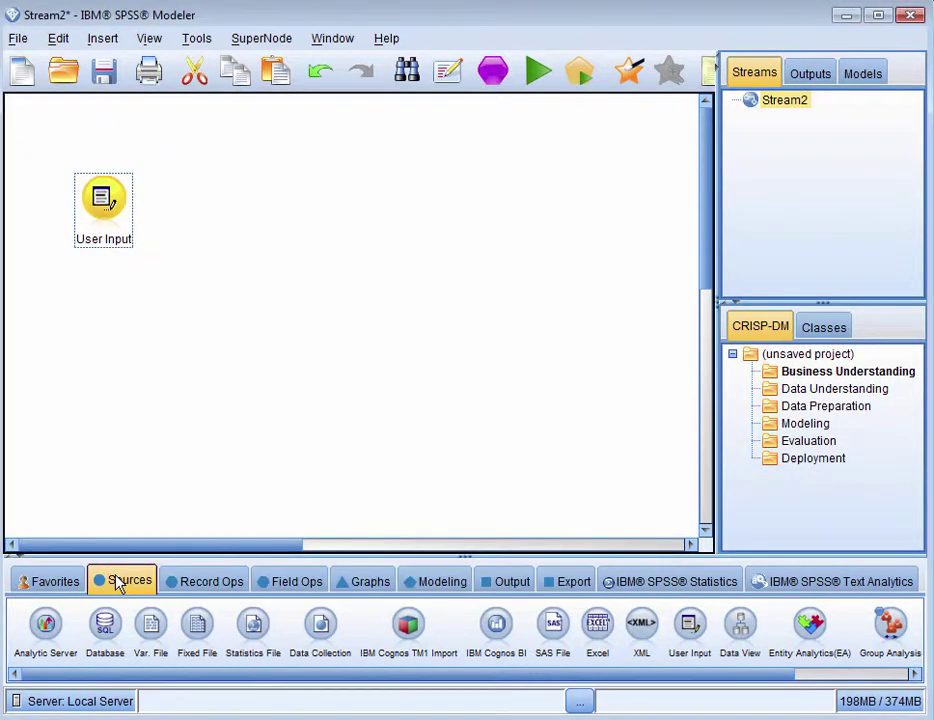
- Add an R Transform node beside the User Input node and connect User Input to it
{"action": "left_click", "coordinate": [210, 582]}
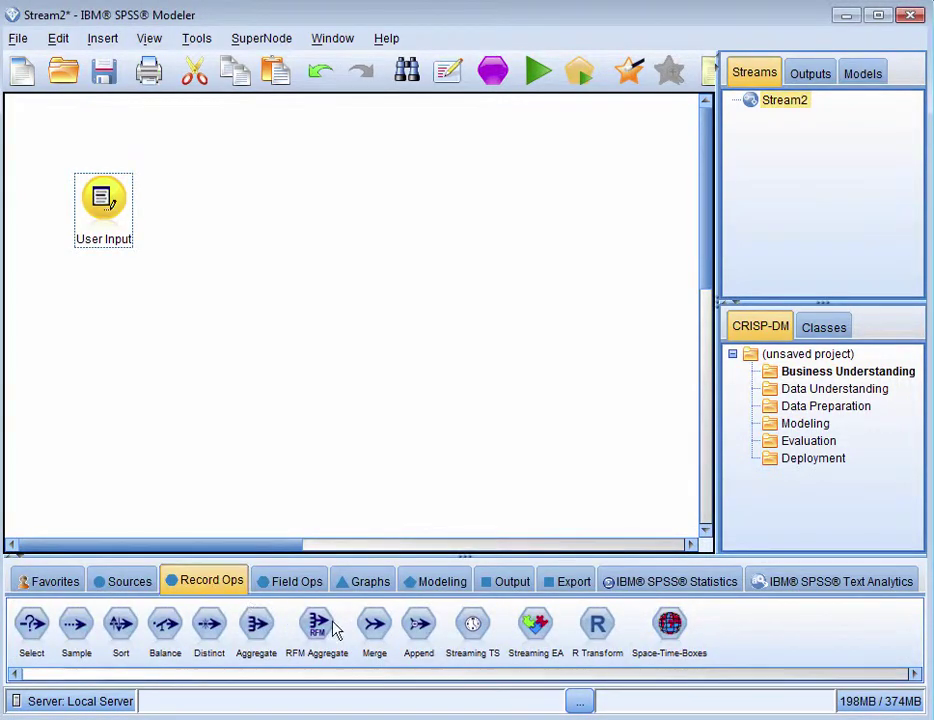
{"action": "left_click_drag", "start_coordinate": [597, 623], "coordinate": [243, 211]}
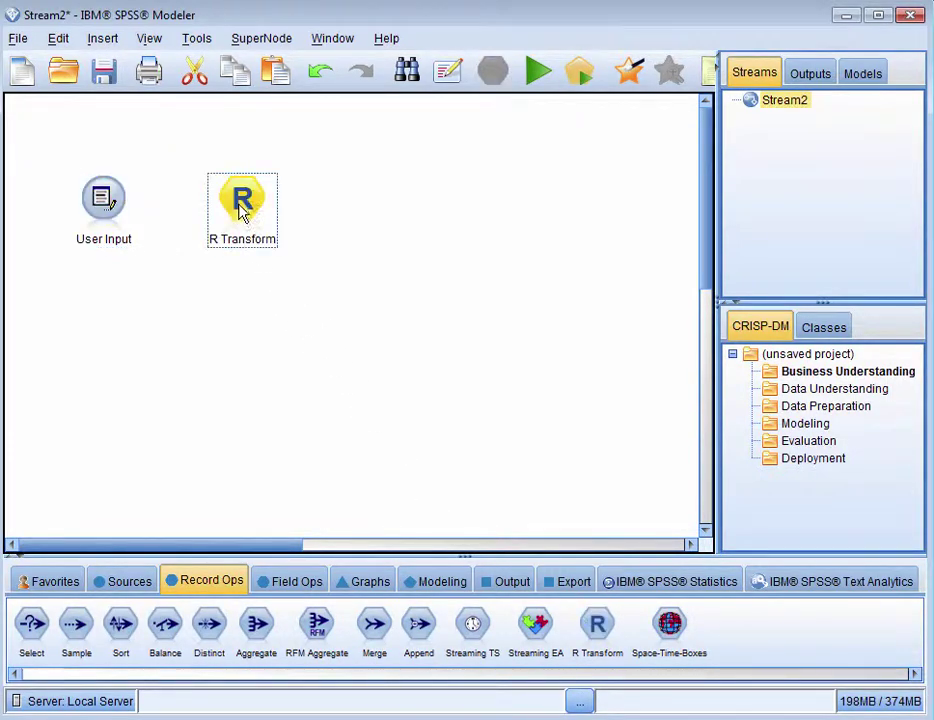
{"action": "right_click", "coordinate": [97, 215]}
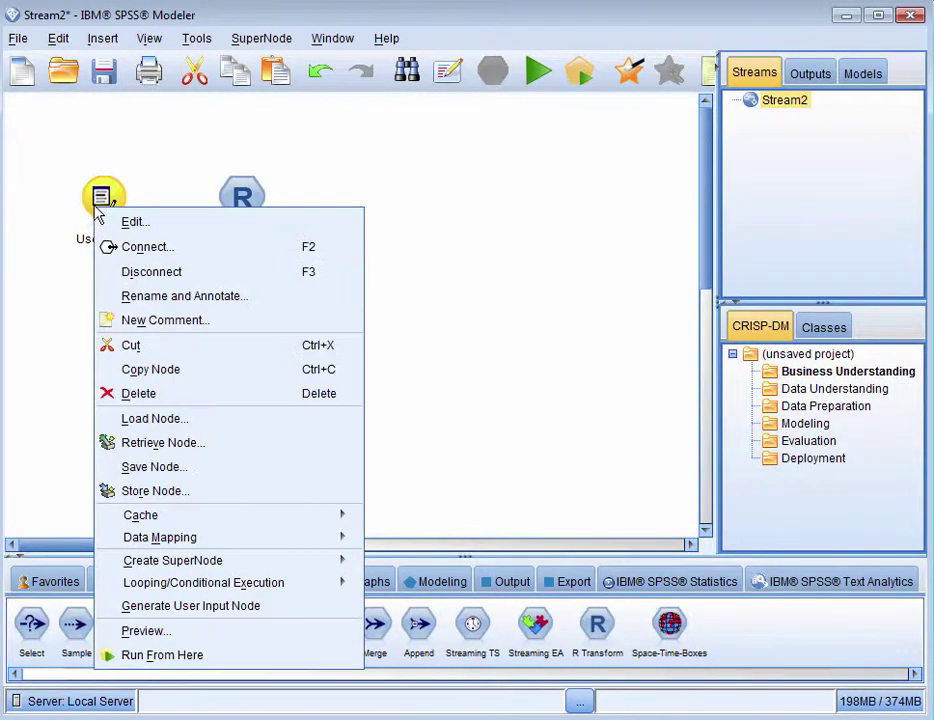
{"action": "left_click", "coordinate": [118, 247]}
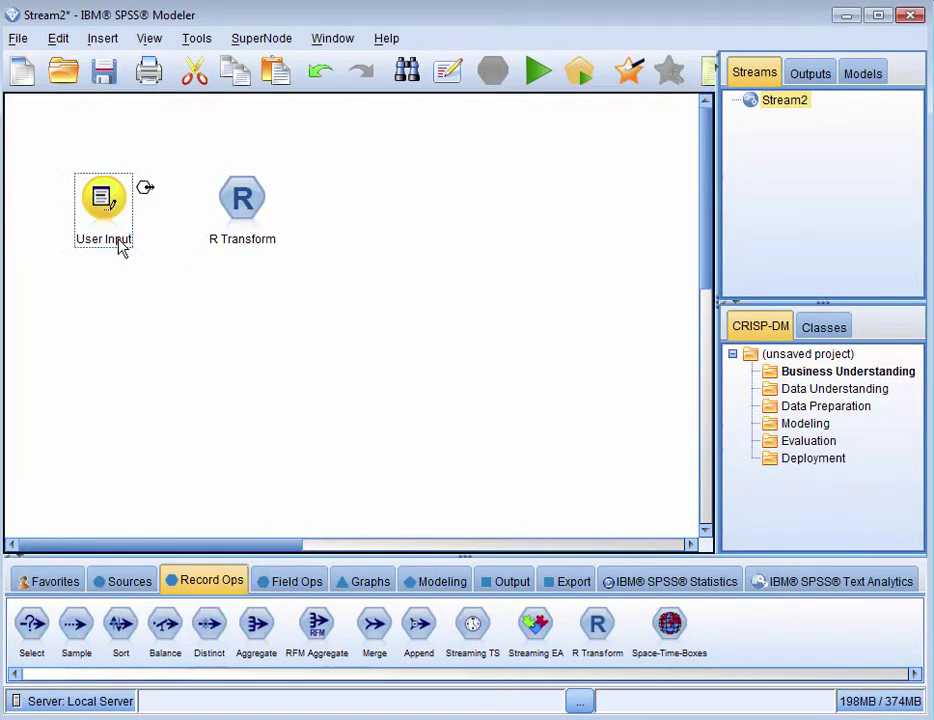
{"action": "left_click", "coordinate": [230, 210]}
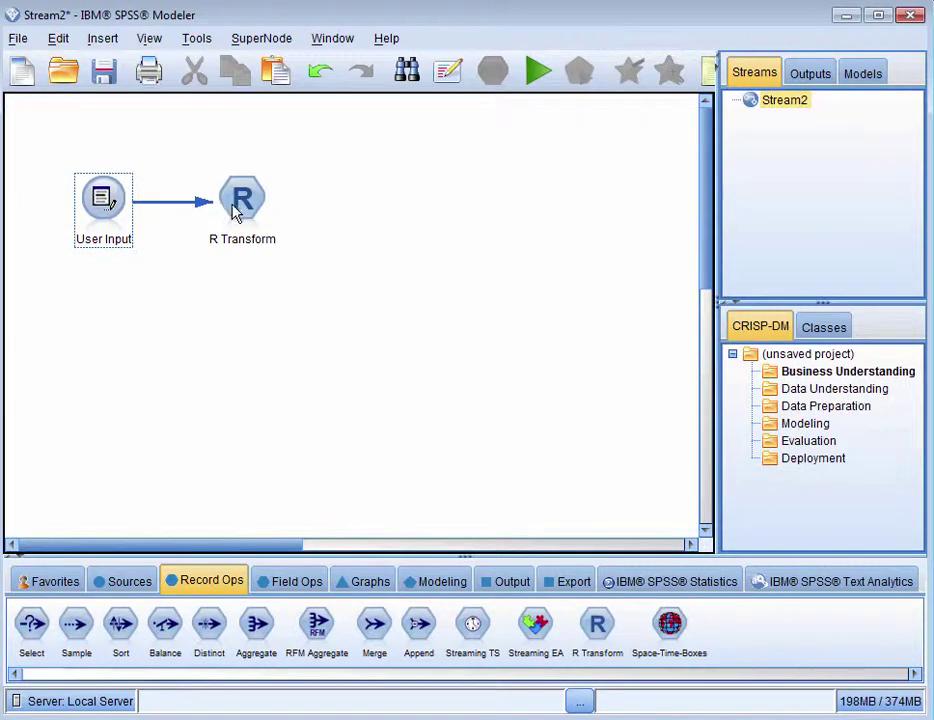
- Paste the copied Twitter search R script into the R Transform node's syntax
{"action": "double_click", "coordinate": [240, 205]}
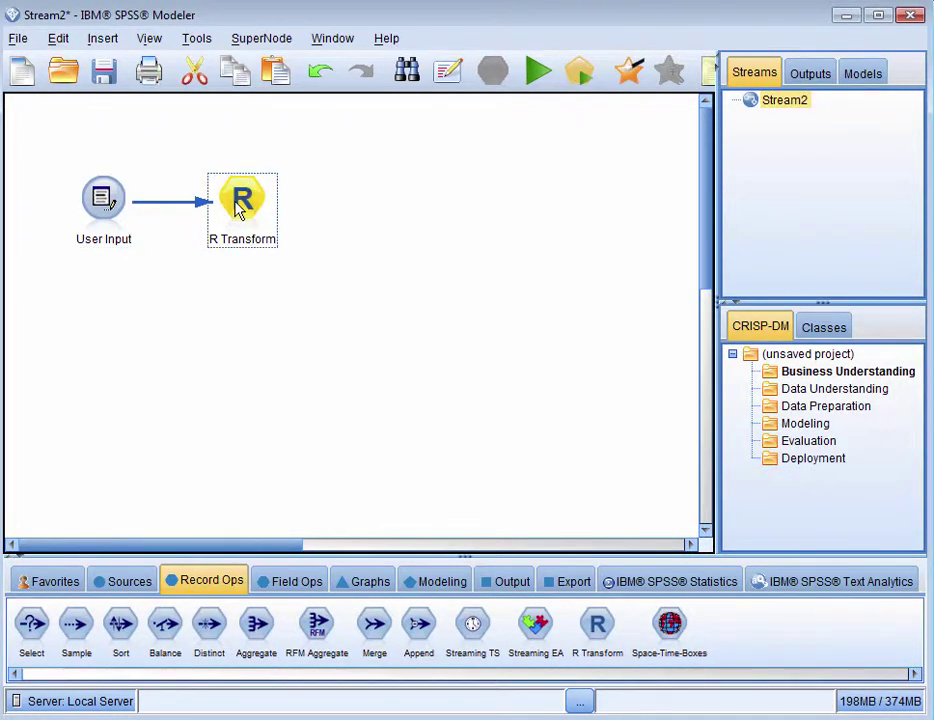
{"action": "left_click", "coordinate": [277, 352]}
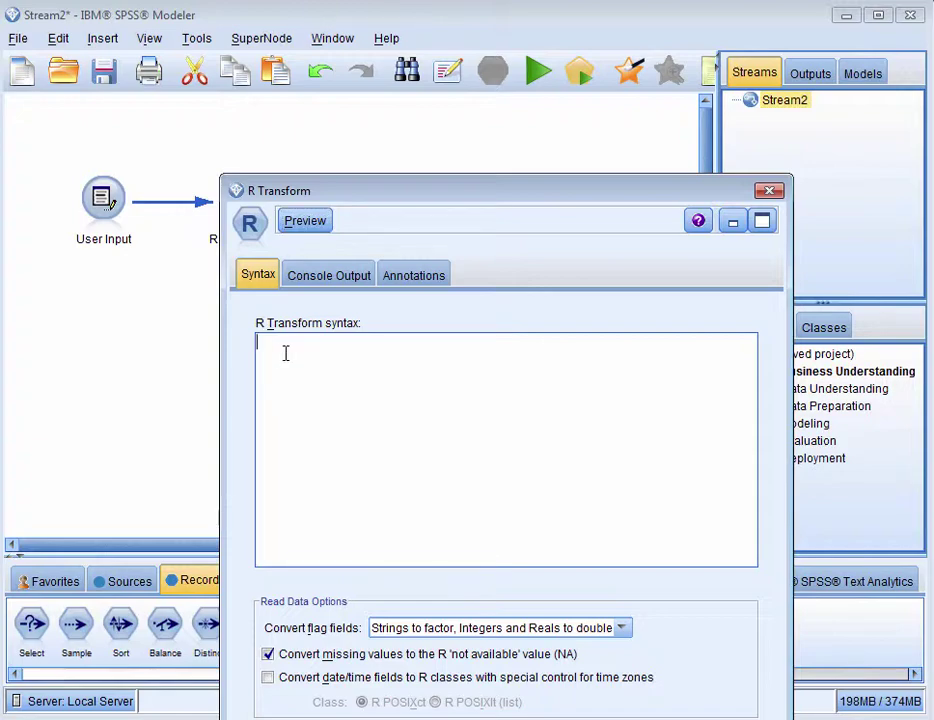
{"action": "key", "text": "ctrl+v"}
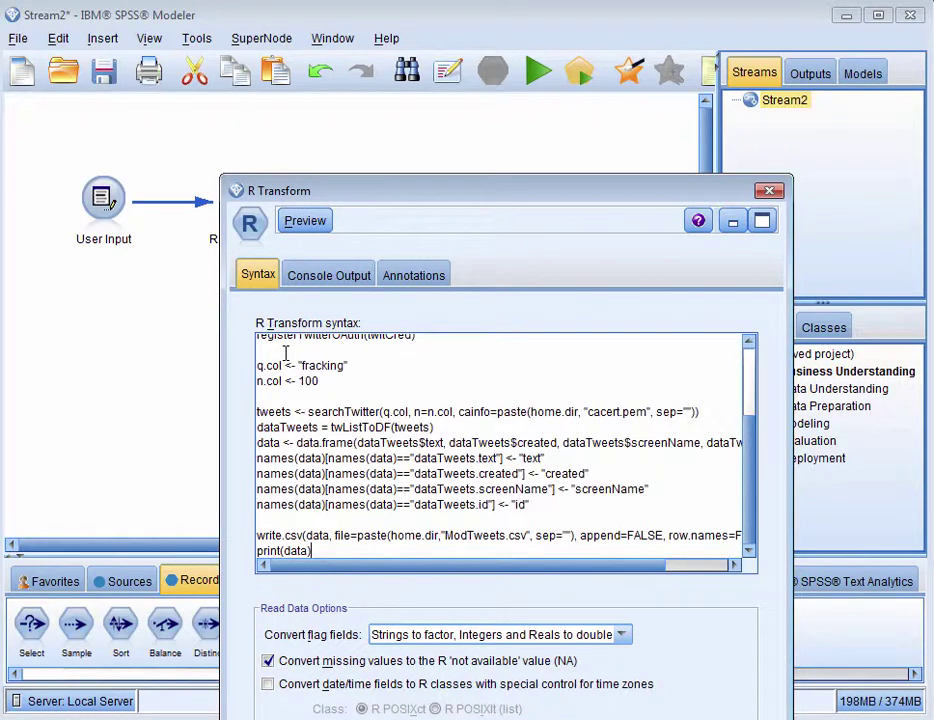
- Move and widen the R Transform dialog to read the script from its first line at full width
{"action": "key", "text": "Up"}
{"action": "key", "text": "Up"}
{"action": "key", "text": "Up"}
{"action": "key", "text": "Up"}
{"action": "key", "text": "Up"}
{"action": "key", "text": "Up"}
{"action": "key", "text": "Up"}
{"action": "key", "text": "Up"}
{"action": "key", "text": "Up"}
{"action": "scroll", "coordinate": [286, 352], "scroll_direction": "up", "scroll_amount": 3}
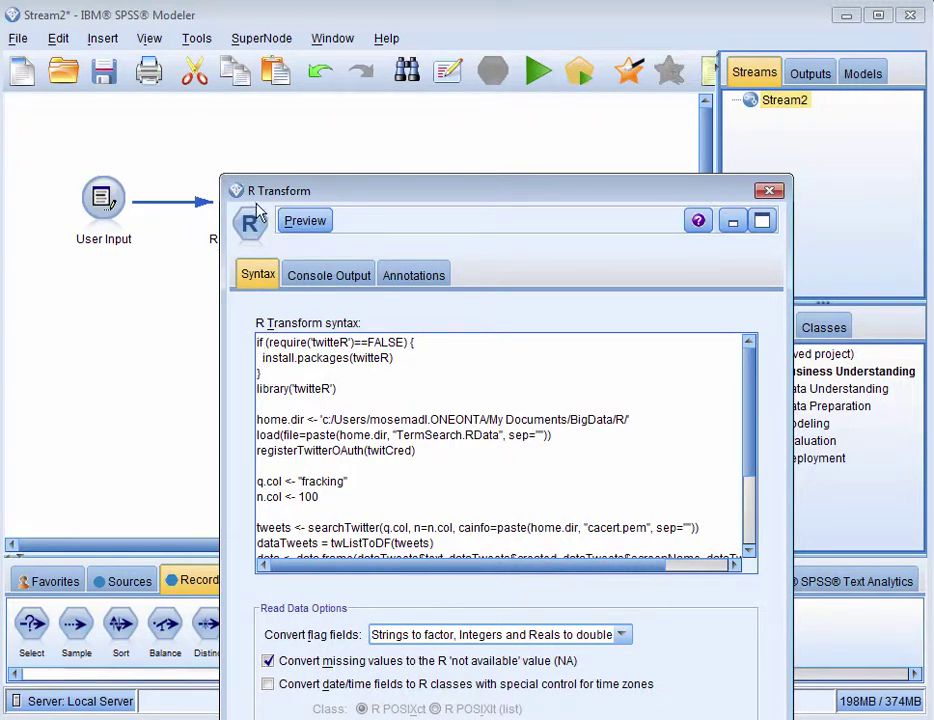
{"action": "left_click_drag", "start_coordinate": [230, 190], "coordinate": [50, 22]}
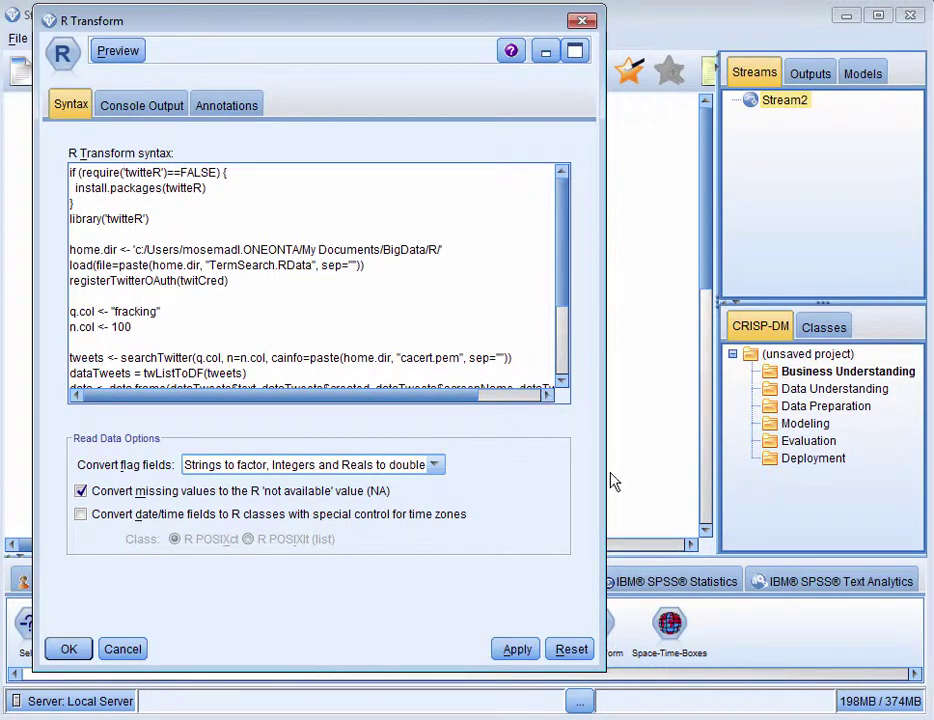
{"action": "left_click_drag", "start_coordinate": [604, 464], "coordinate": [861, 496]}
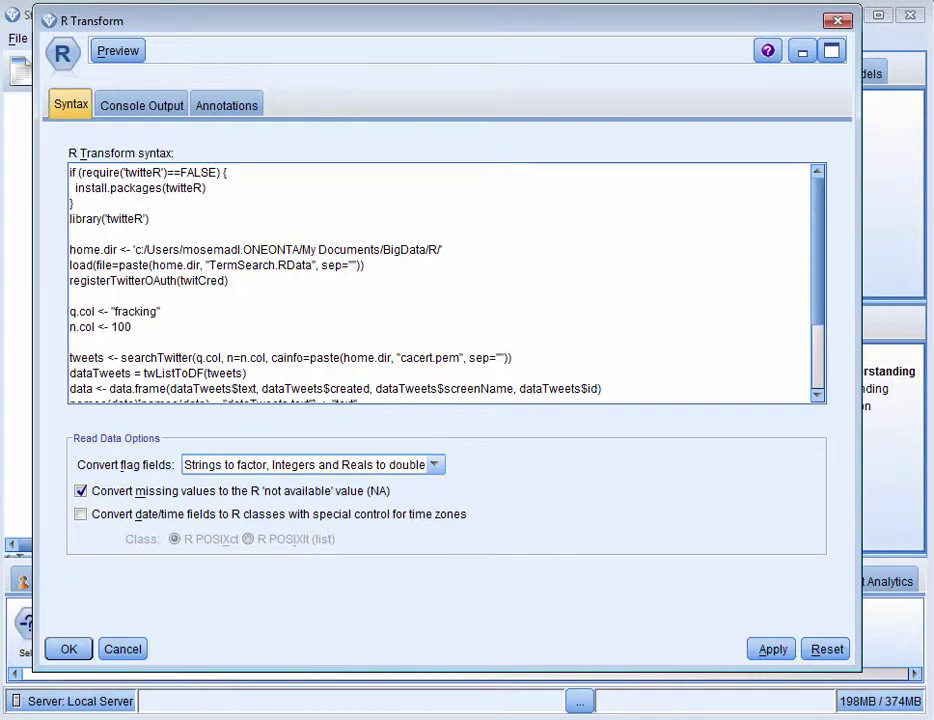
- Assign modelerData$q to q.col and modelerData$n to n.col in the script in place of the fixed values
{"action": "left_click", "coordinate": [182, 311]}
{"action": "key", "text": "Down"}
{"action": "key", "text": "BackSpace"}
{"action": "key", "text": "BackSpace"}
{"action": "key", "text": "BackSpace"}
{"action": "type", "text": "modelerData$n"}
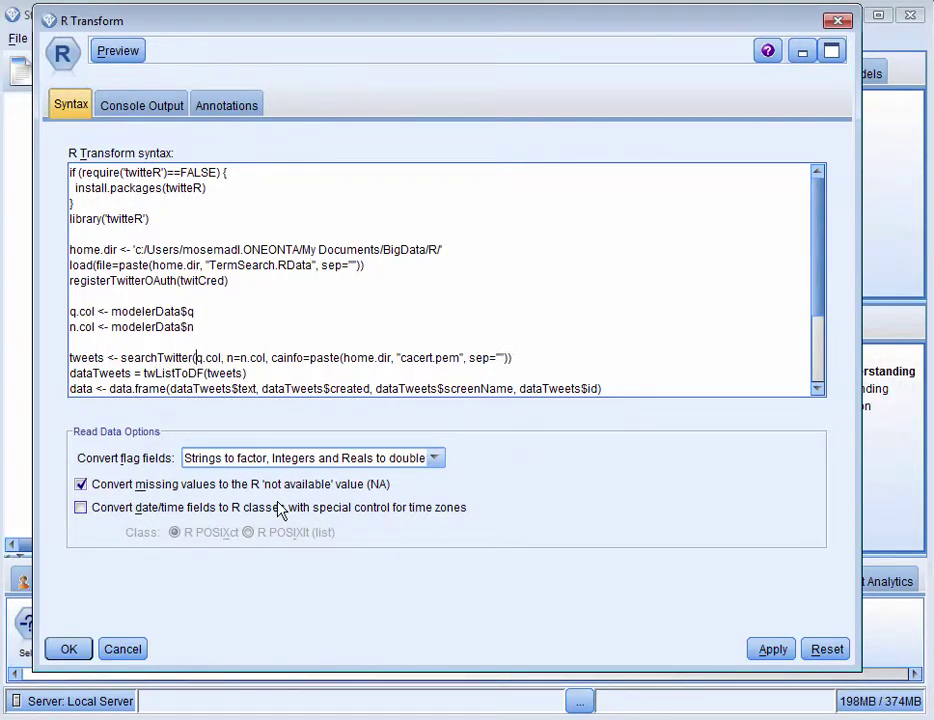
- Replace the q.col argument of the searchTwitter call with as.character(q.col)
{"action": "left_click_drag", "start_coordinate": [195, 357], "coordinate": [203, 357]}
{"action": "key", "text": "shift+Right"}
{"action": "key", "text": "shift+Right"}
{"action": "key", "text": "shift+Right"}
{"action": "key", "text": "shift+Right"}
{"action": "key", "text": "shift+Right"}
{"action": "key", "text": "shift+Right"}
{"action": "key", "text": "shift+Right"}
{"action": "key", "text": "shift+Right"}
{"action": "key", "text": "shift+Right"}
{"action": "key", "text": "shift+Right"}
{"action": "key", "text": "shift+Right"}
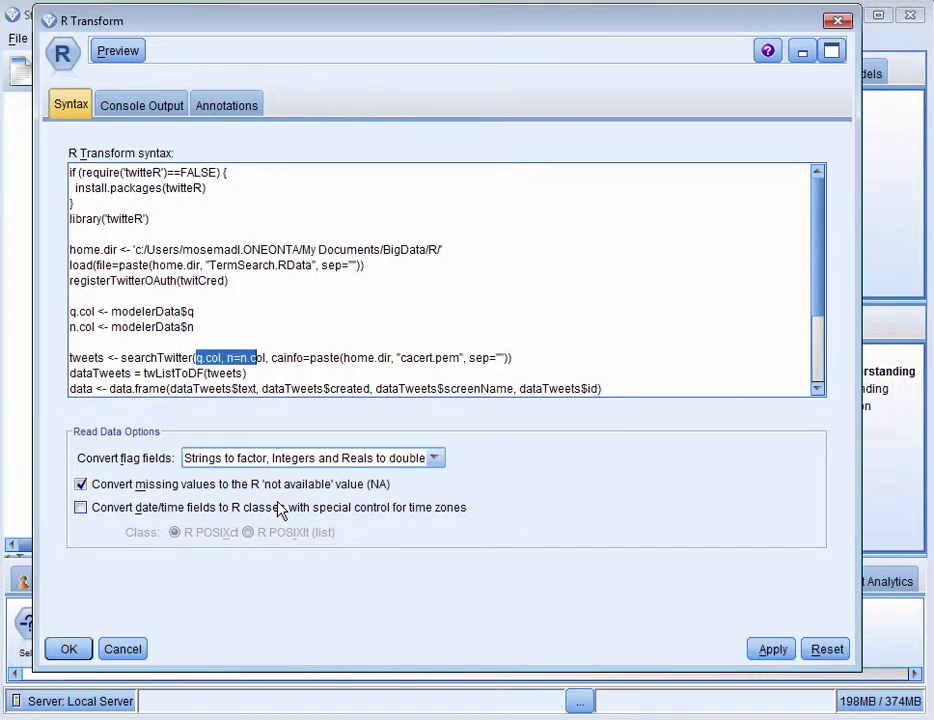
{"action": "key", "text": "shift+Right"}
{"action": "key", "text": "shift+Right"}
{"action": "key", "text": "shift+Left"}
{"action": "key", "text": "shift+Left"}
{"action": "key", "text": "shift+Left"}
{"action": "key", "text": "shift+Left"}
{"action": "key", "text": "shift+Left"}
{"action": "key", "text": "shift+Left"}
{"action": "key", "text": "shift+Left"}
{"action": "key", "text": "shift+Left"}
{"action": "key", "text": "shift+Left"}
{"action": "key", "text": "Delete"}
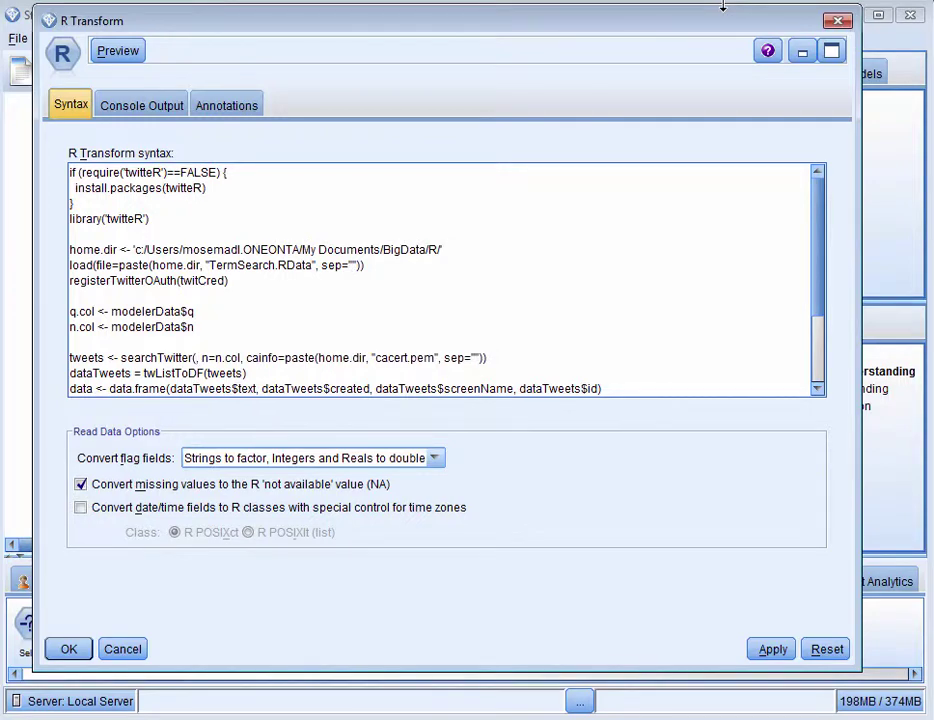
{"action": "type", "text": "as.character(q.col)"}
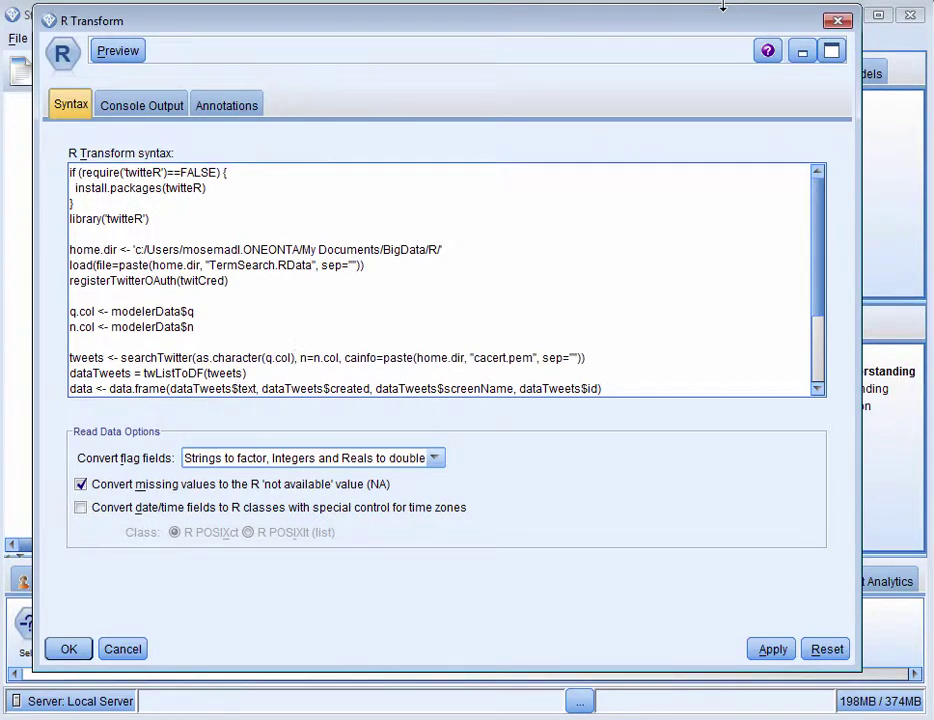
- Examine the as.character(q.col) argument in the searchTwitter call
{"action": "key", "text": "shift+Left"}
{"action": "key", "text": "shift+Left"}
{"action": "key", "text": "shift+Left"}
{"action": "key", "text": "shift+Left"}
{"action": "key", "text": "shift+Left"}
{"action": "key", "text": "shift+Left"}
{"action": "key", "text": "shift+Left"}
{"action": "key", "text": "shift+Left"}
{"action": "key", "text": "shift+Left"}
{"action": "key", "text": "shift+Left"}
{"action": "key", "text": "shift+Left"}
{"action": "key", "text": "shift+Left"}
{"action": "key", "text": "shift+Left"}
{"action": "key", "text": "shift+Left"}
{"action": "key", "text": "shift+Left"}
{"action": "key", "text": "shift+Left"}
{"action": "key", "text": "shift+Left"}
{"action": "key", "text": "shift+Left"}
{"action": "key", "text": "shift+Left"}
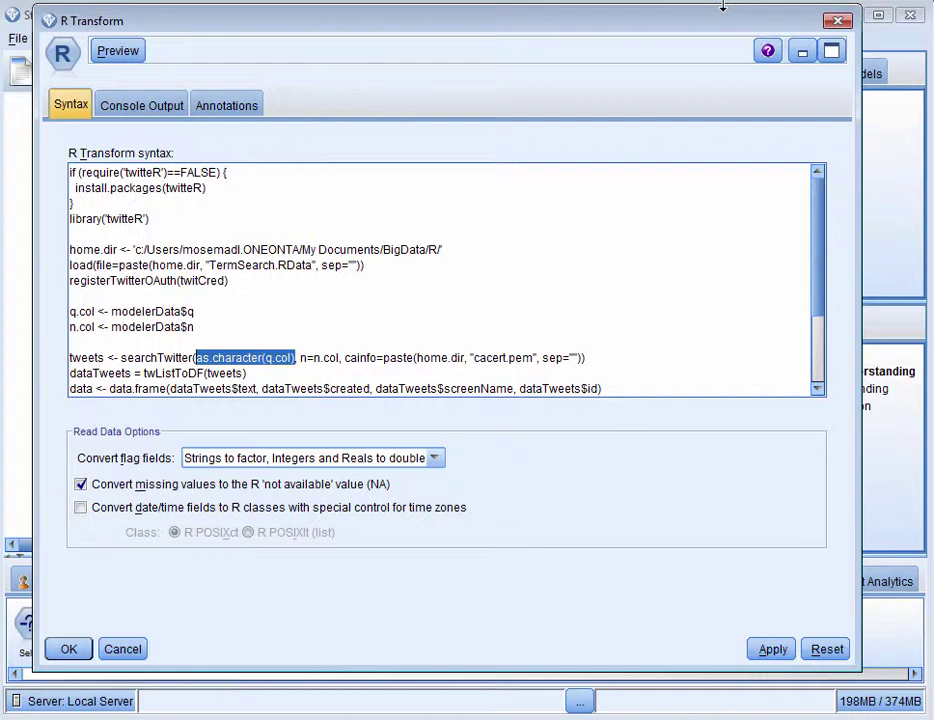
- Append lines that bind data$text to modelerData, define var1 as the string field Tweets, and add var1 to modelerDataModel
{"action": "key", "text": "ctrl+End"}
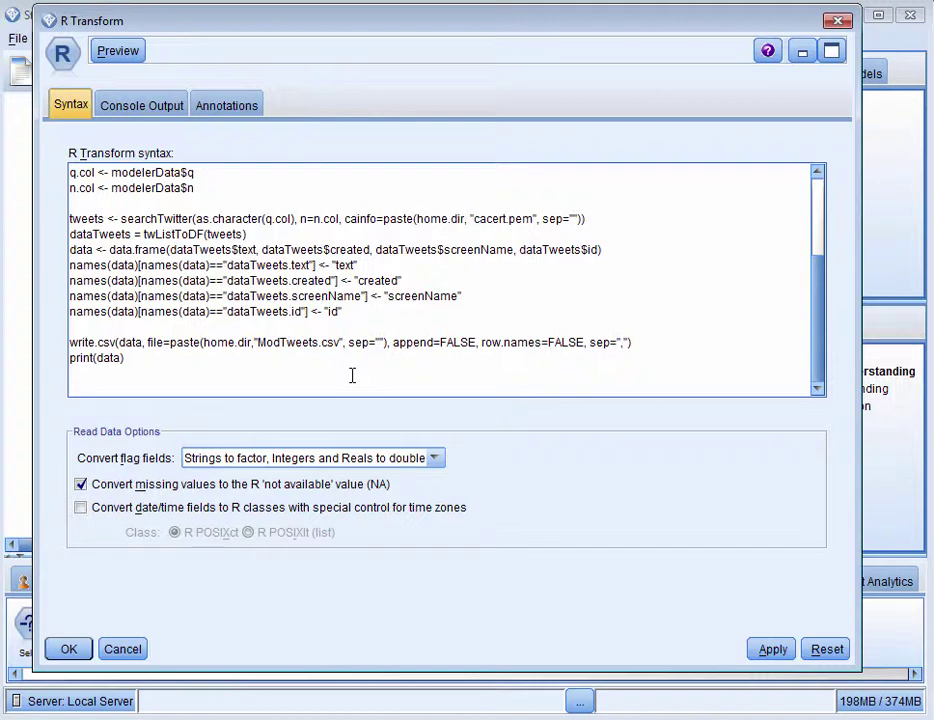
{"action": "type", "text": "modelerData <- cbind(modelerData,data$text) var1 <- c(fieldName=\"Tweets\",fieldLabel=\"\",fieldStorage=\"string\",fieldMeasure=\"\",fieldFormat=\"\",fieldRole=\"\") modelerDataModel <- data.frame(modelerDataModel, var1)"}
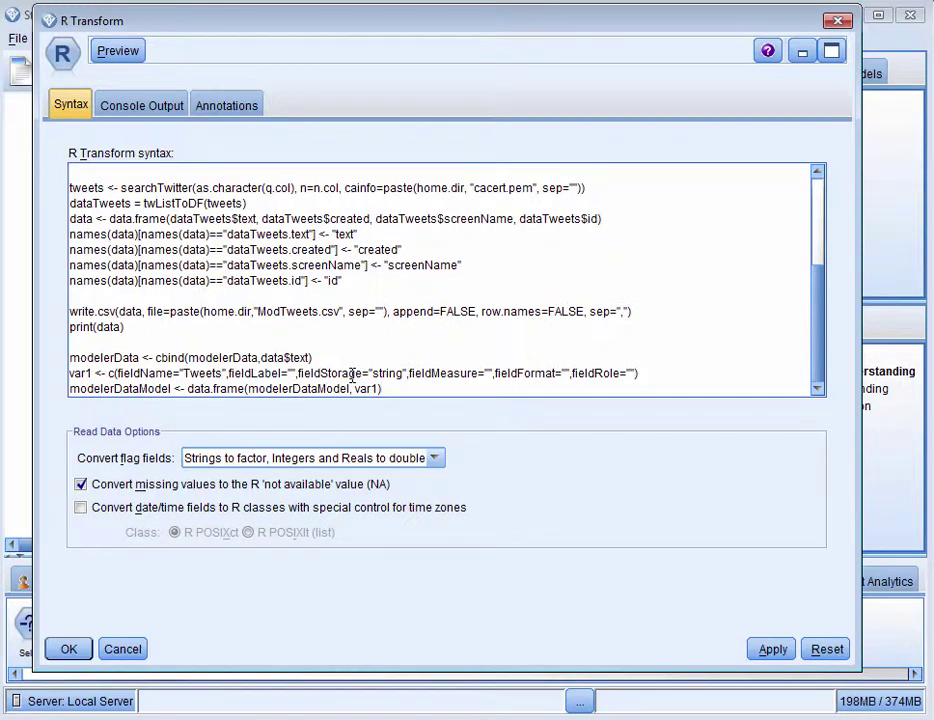
- Review the three closing script lines one by one: the cbind call, the var1 definition and the modelerDataModel assignment
{"action": "key", "text": "shift+Down"}
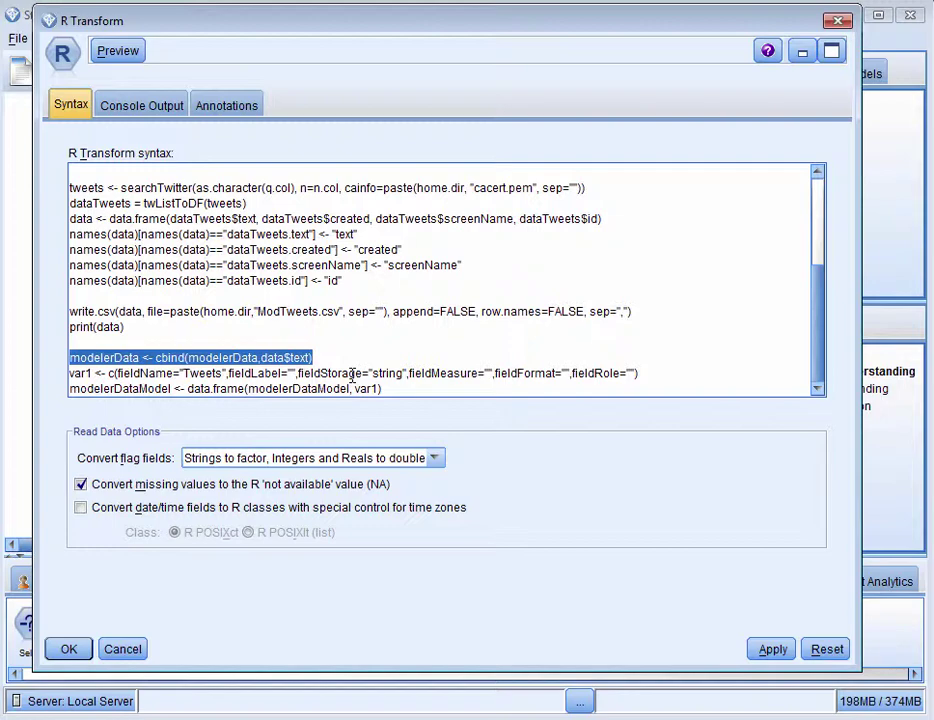
{"action": "triple_click", "coordinate": [352, 374]}
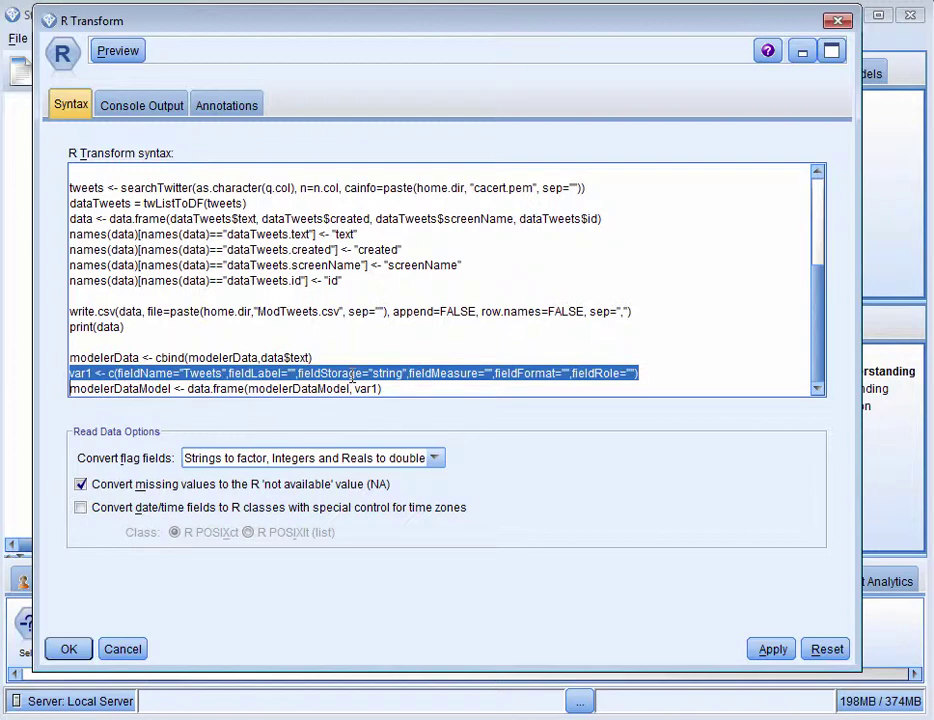
{"action": "key", "text": "Down"}
{"action": "key", "text": "shift+Home"}
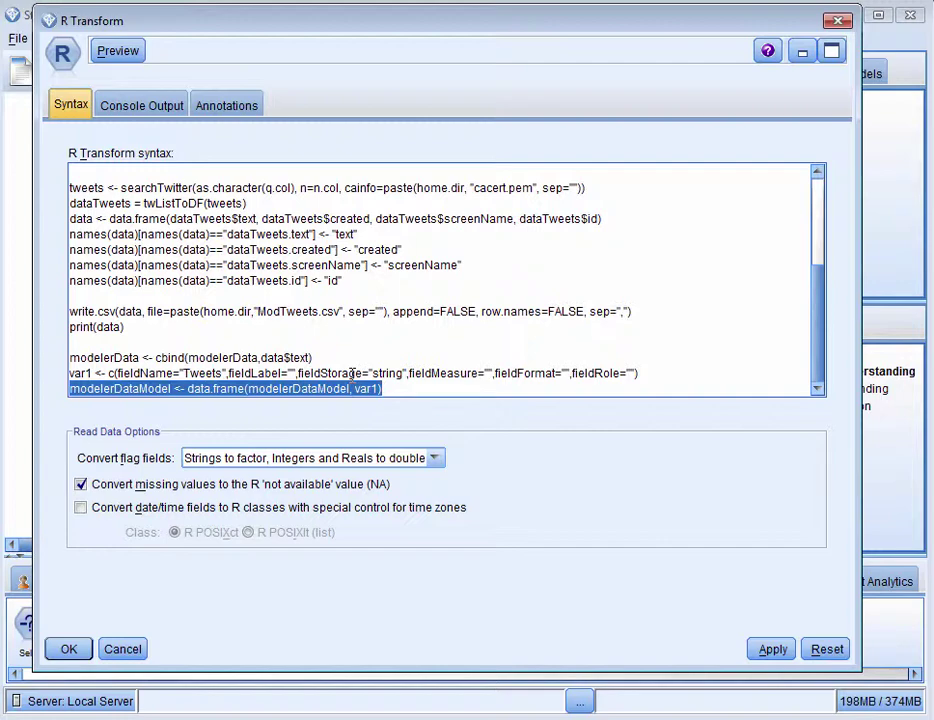
{"action": "key", "text": "Right"}
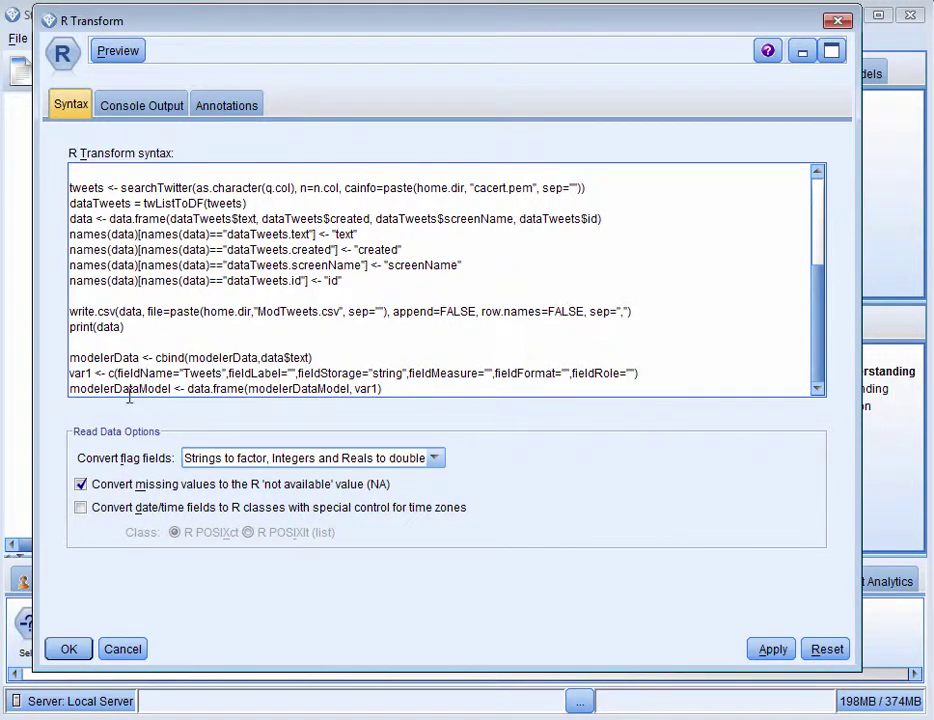
- Accept the R Transform script, add a Table node to the stream and connect R Transform to it
{"action": "left_click", "coordinate": [65, 650]}
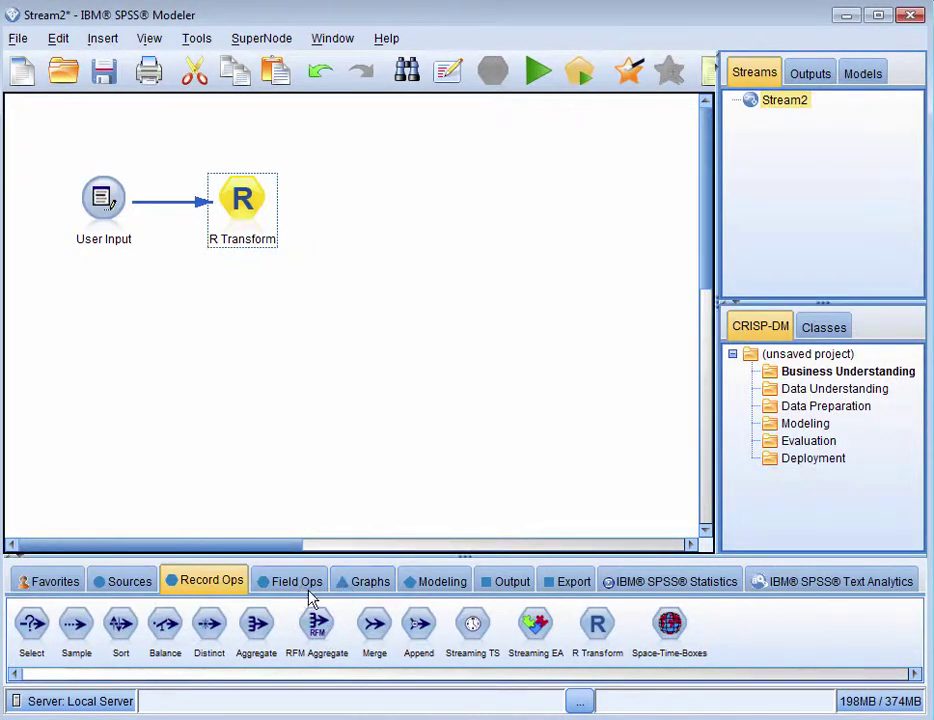
{"action": "left_click", "coordinate": [494, 584]}
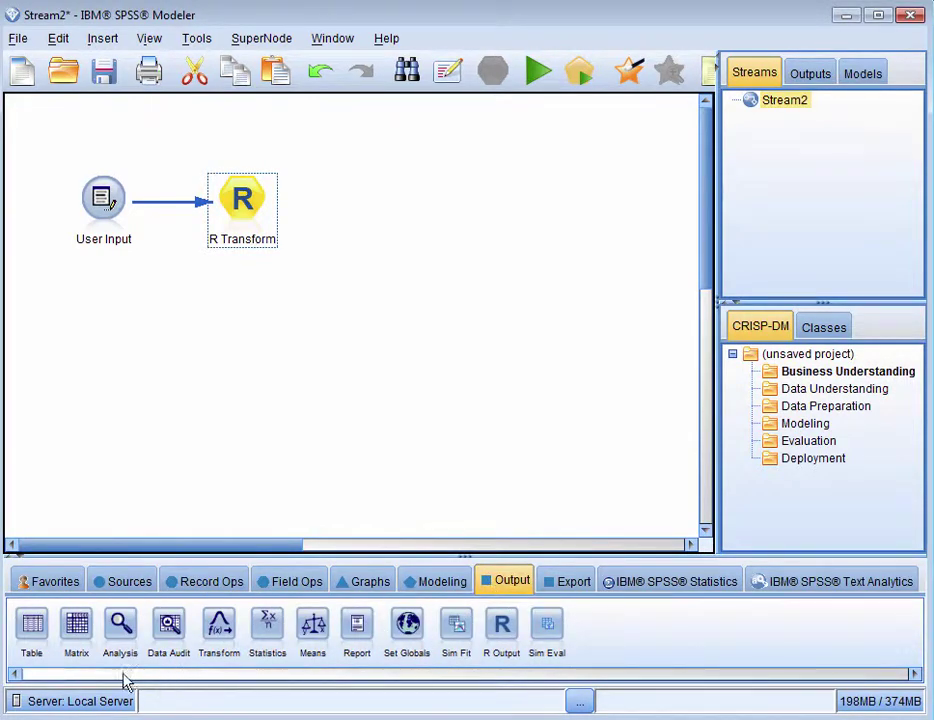
{"action": "left_click_drag", "start_coordinate": [38, 622], "coordinate": [363, 200]}
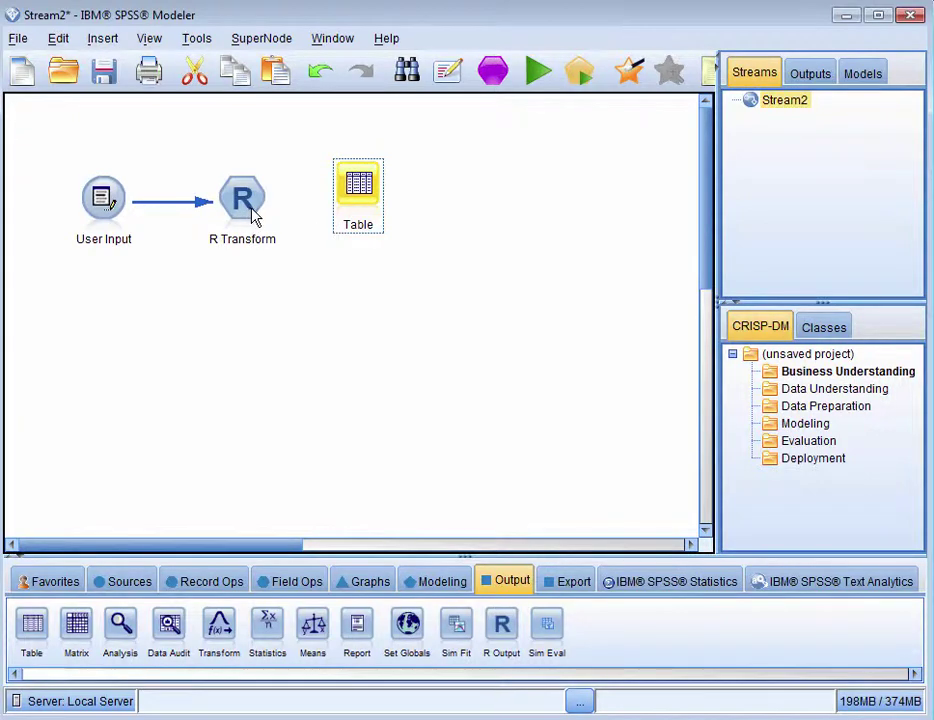
{"action": "right_click", "coordinate": [250, 211]}
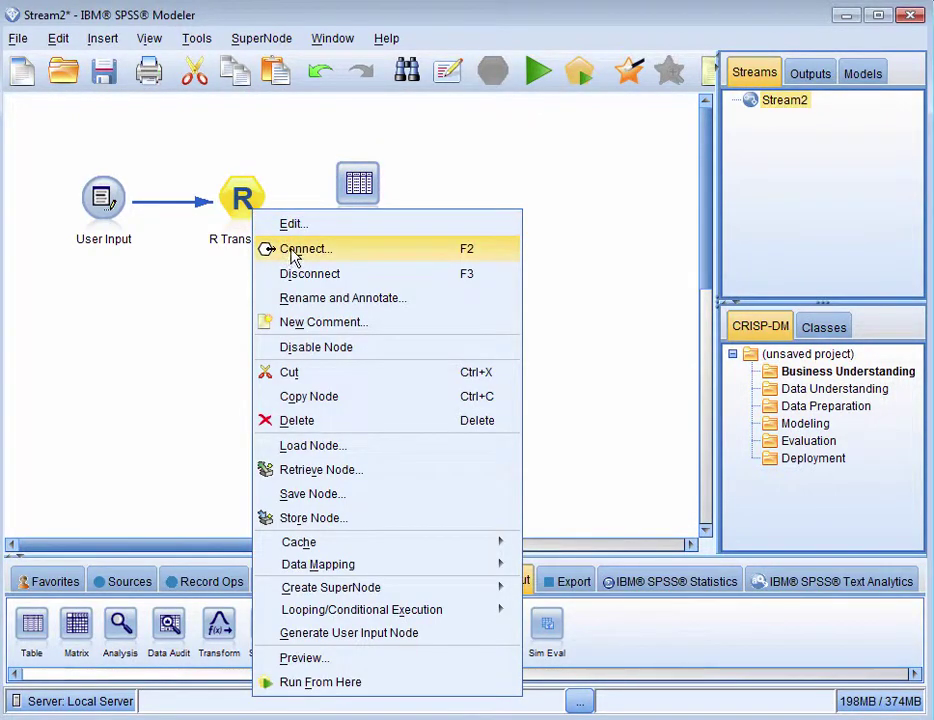
{"action": "left_click", "coordinate": [294, 250]}
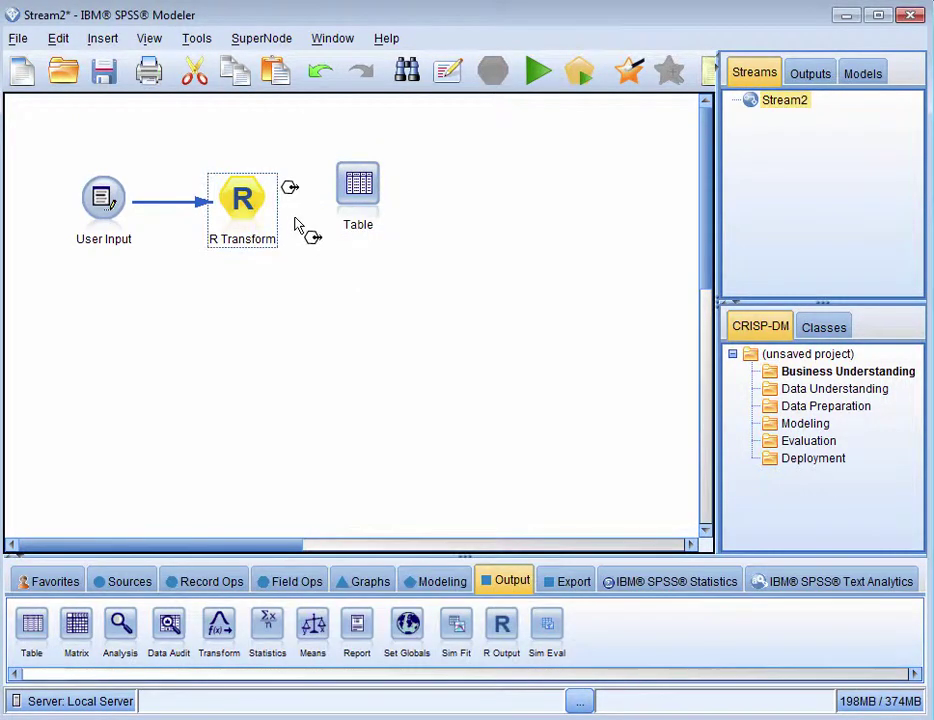
{"action": "left_click", "coordinate": [355, 190]}
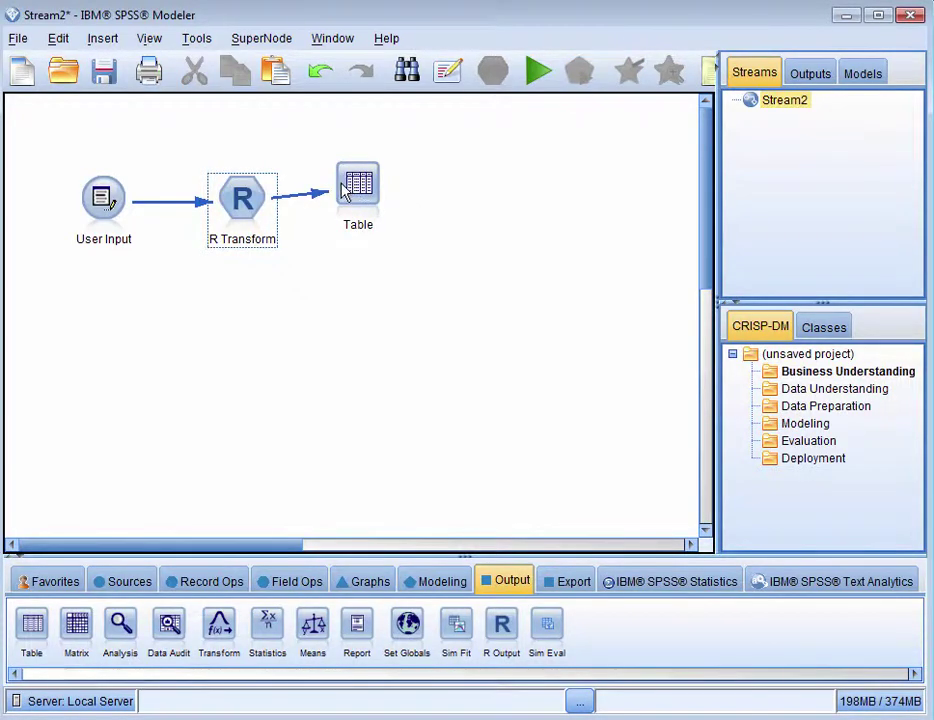
- Run the stream, look through the output table down to its last tweet record, and close the table
{"action": "left_click", "coordinate": [537, 78]}
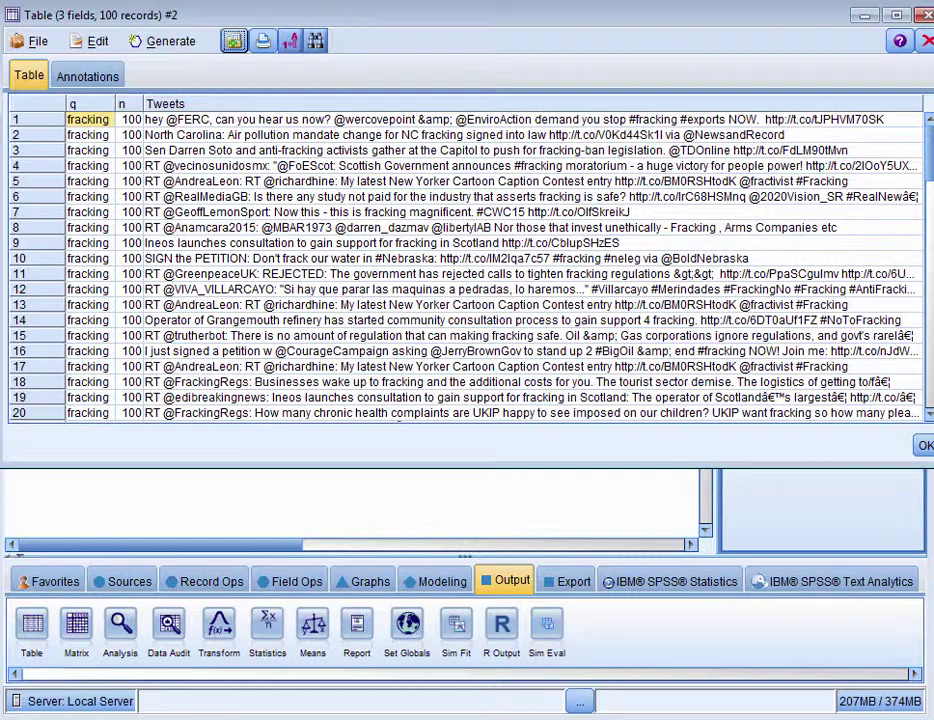
{"action": "left_click_drag", "start_coordinate": [910, 140], "coordinate": [911, 440]}
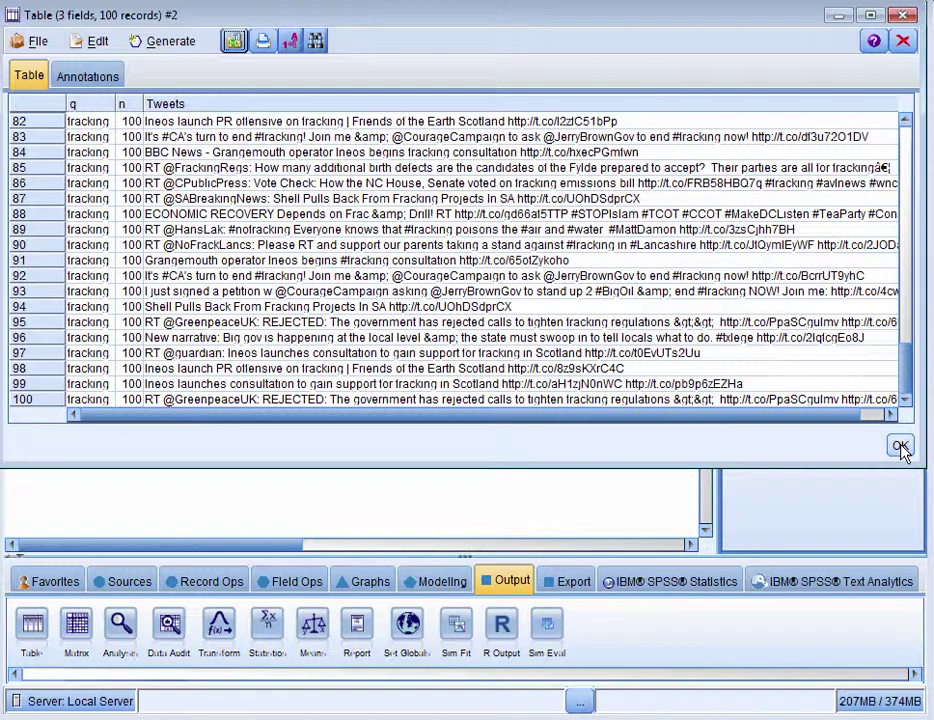
{"action": "left_click", "coordinate": [900, 447]}
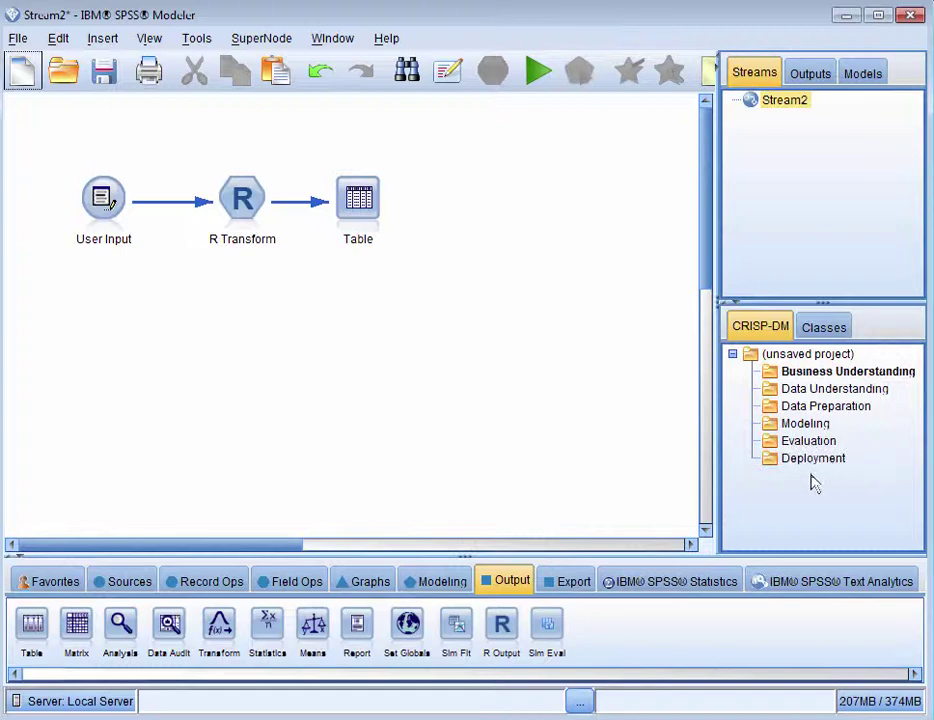
- Add a Text Mining node below the R Transform and Table nodes and connect R Transform to it
{"action": "left_click", "coordinate": [785, 584]}
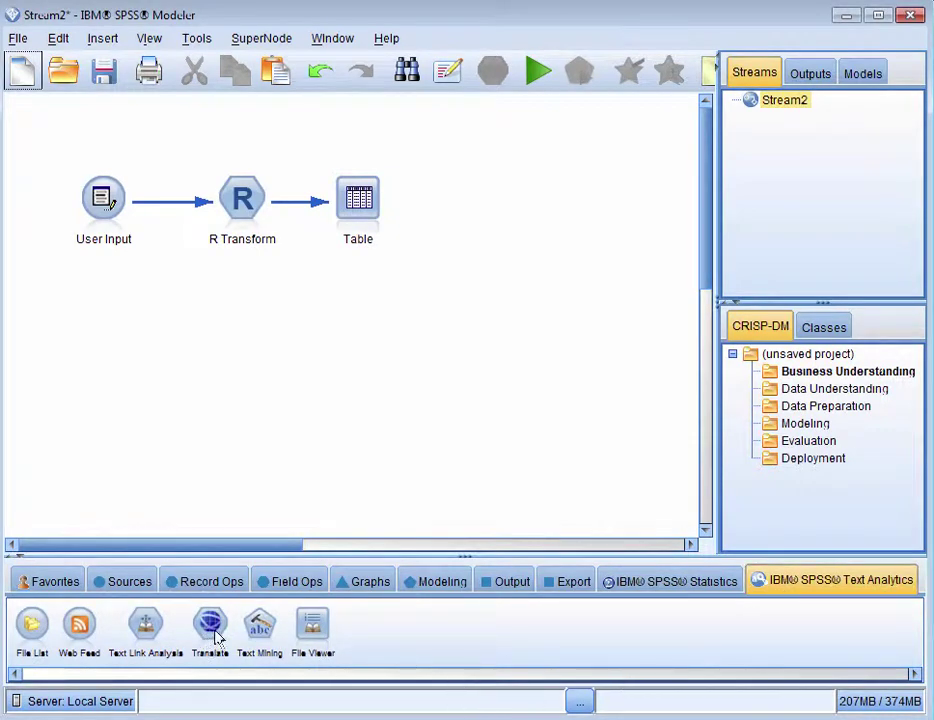
{"action": "left_click_drag", "start_coordinate": [258, 628], "coordinate": [323, 350]}
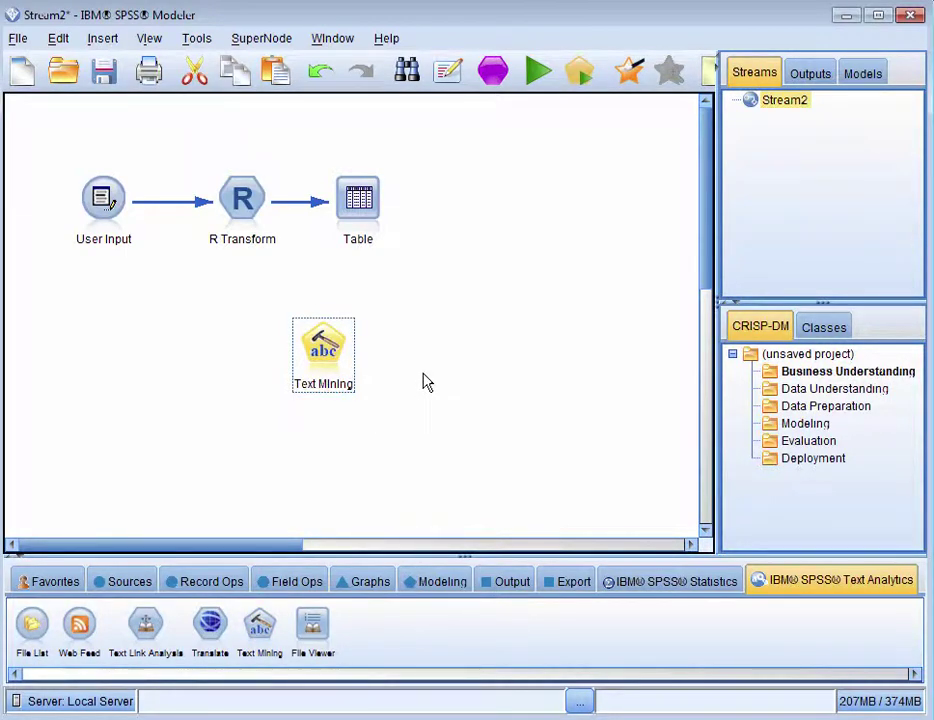
{"action": "right_click", "coordinate": [246, 210]}
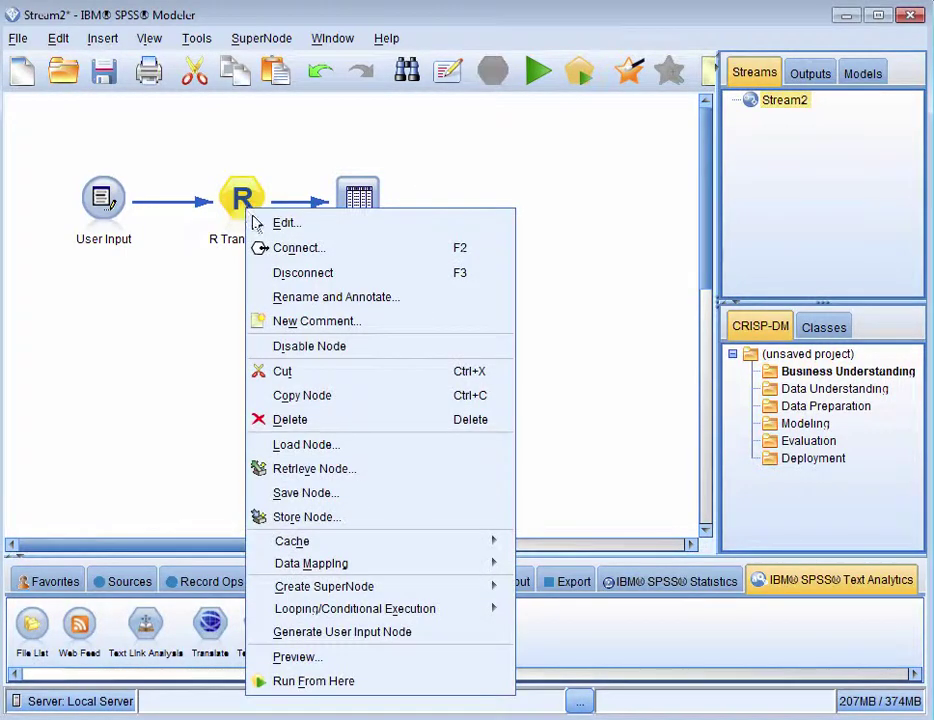
{"action": "left_click", "coordinate": [275, 250]}
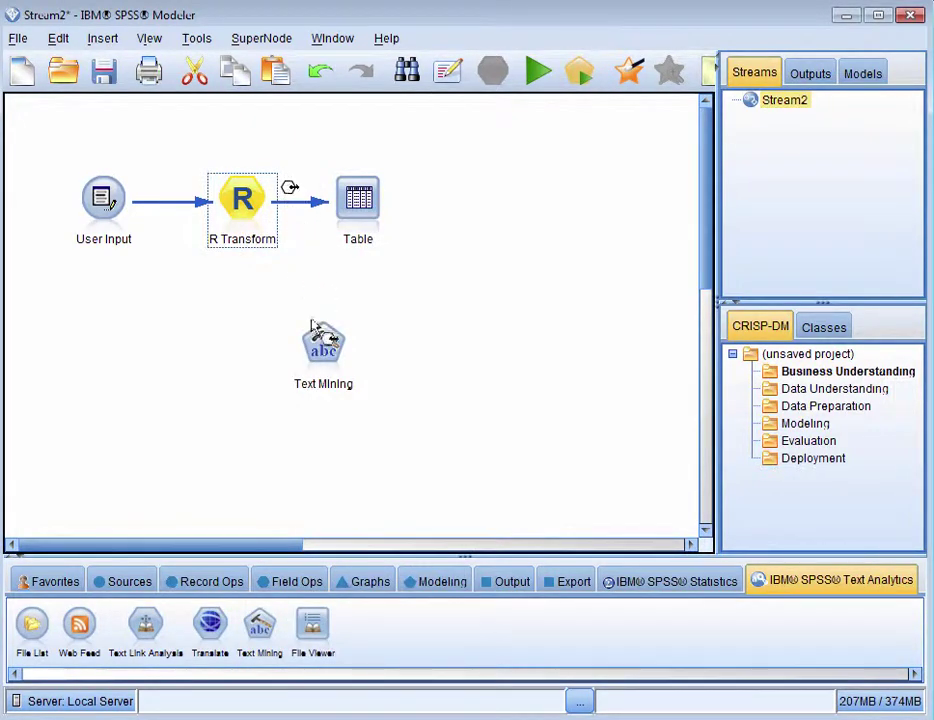
{"action": "left_click", "coordinate": [320, 352]}
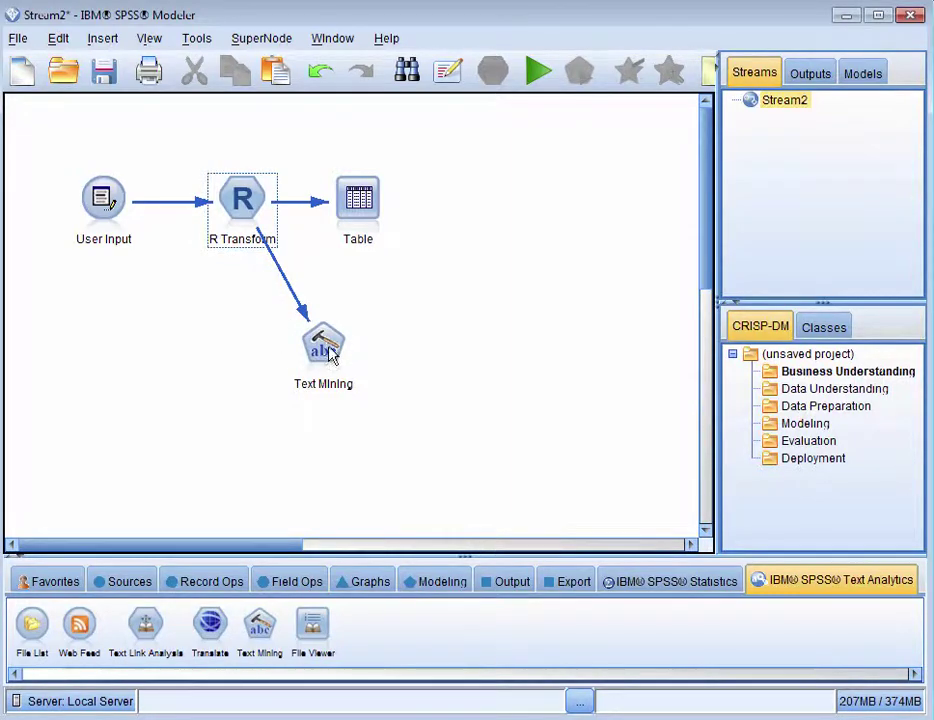
- Set the Text Mining node's text field to Tweets and apply the node settings
{"action": "left_click", "coordinate": [325, 347]}
{"action": "double_click", "coordinate": [325, 347]}
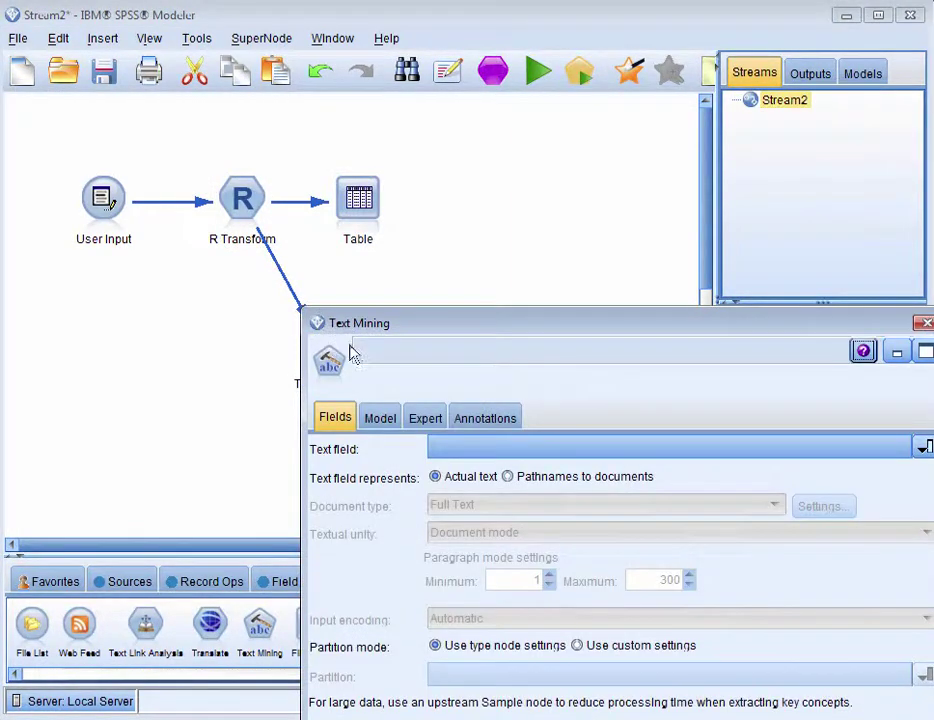
{"action": "left_click_drag", "start_coordinate": [390, 330], "coordinate": [267, 63]}
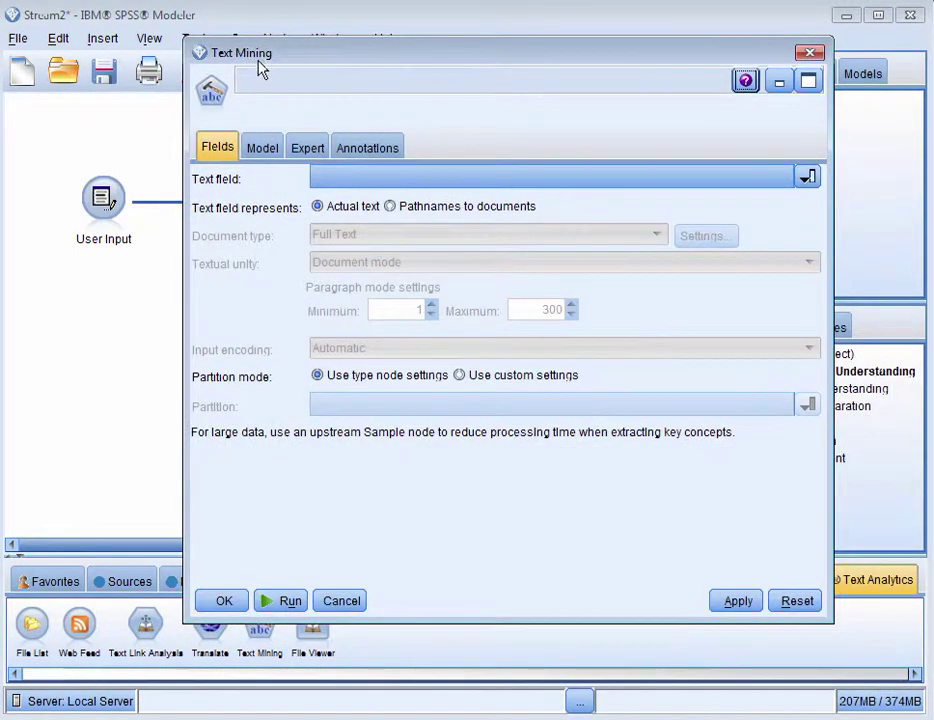
{"action": "left_click", "coordinate": [808, 177]}
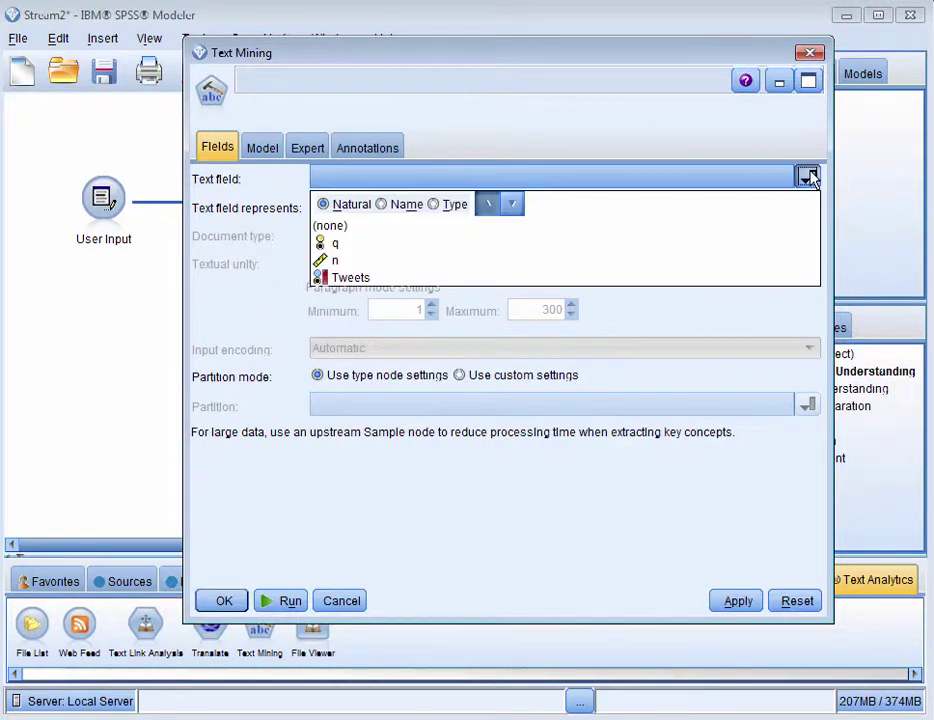
{"action": "left_click", "coordinate": [709, 283]}
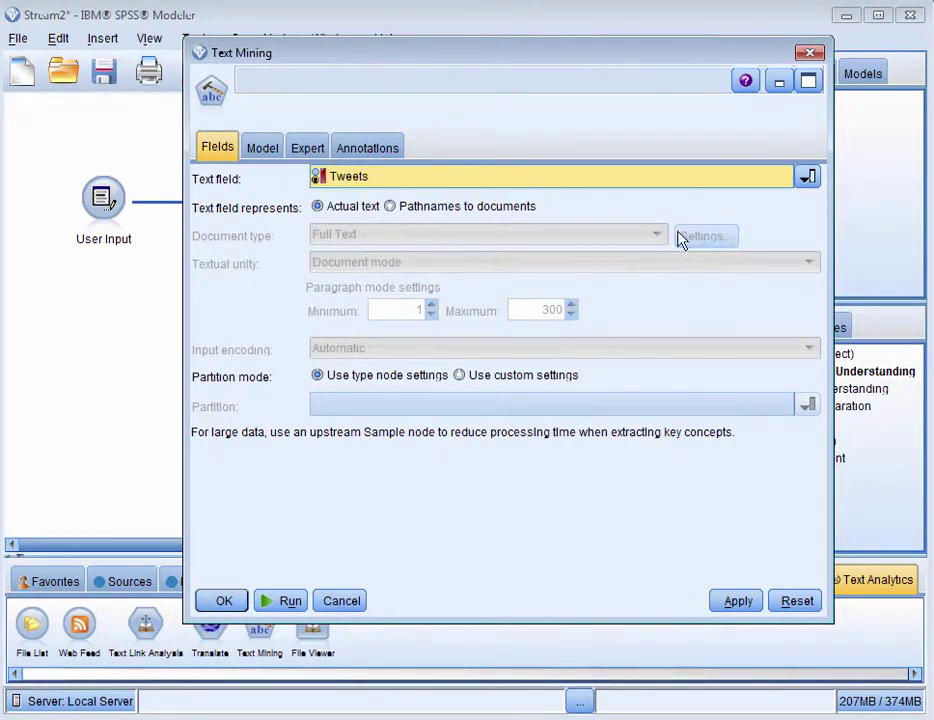
{"action": "left_click", "coordinate": [733, 601]}
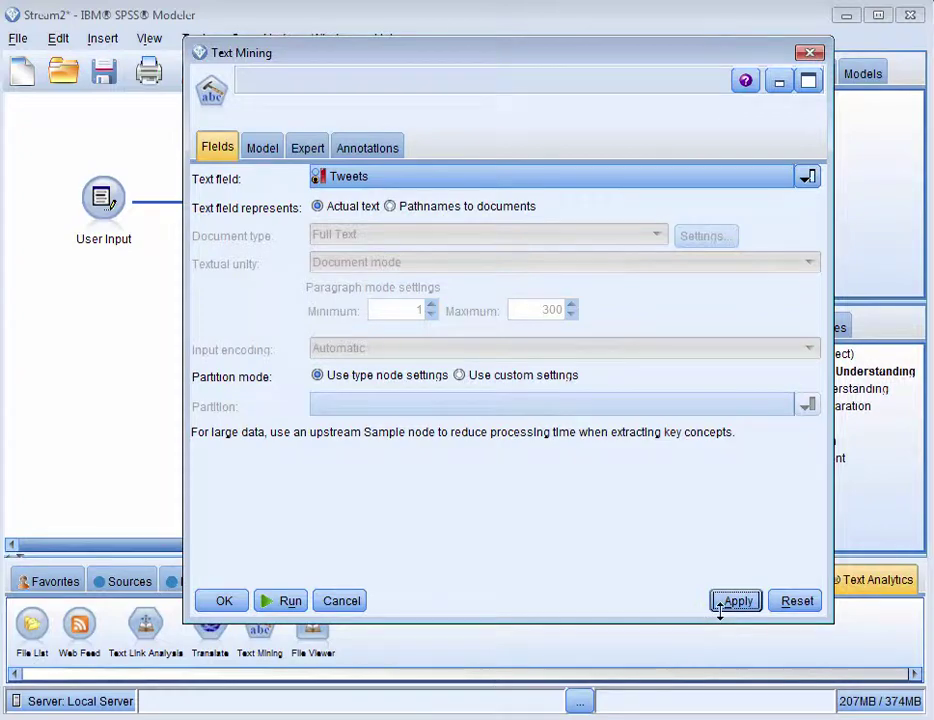
{"action": "left_click", "coordinate": [236, 604]}
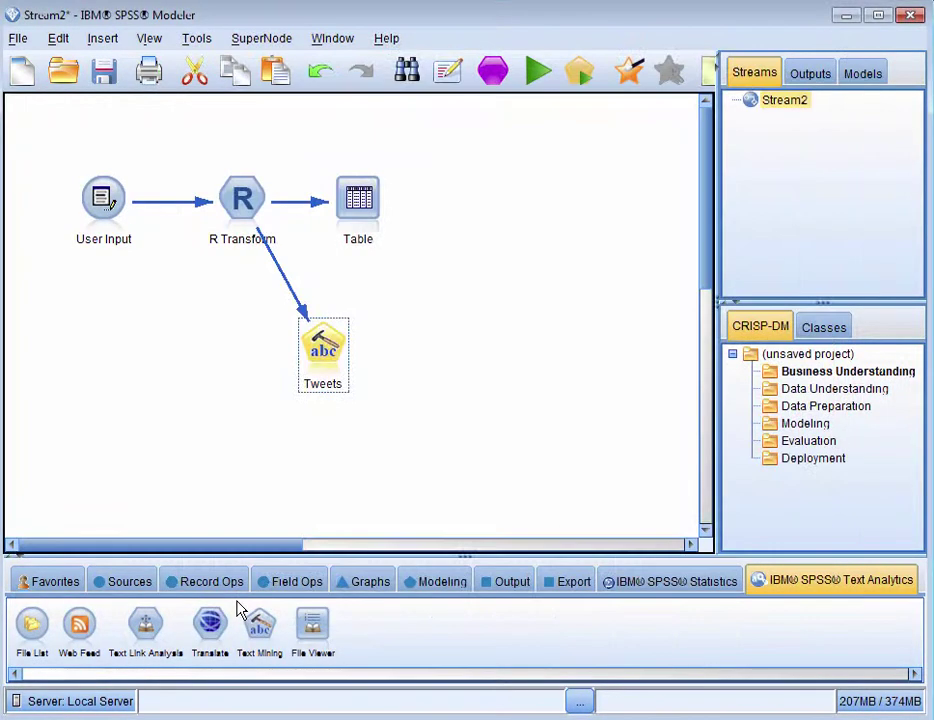
- Run the Tweets text mining node, generate a concept map for the extracted concept fracking, and enlarge the map pane
{"action": "left_click", "coordinate": [531, 86]}
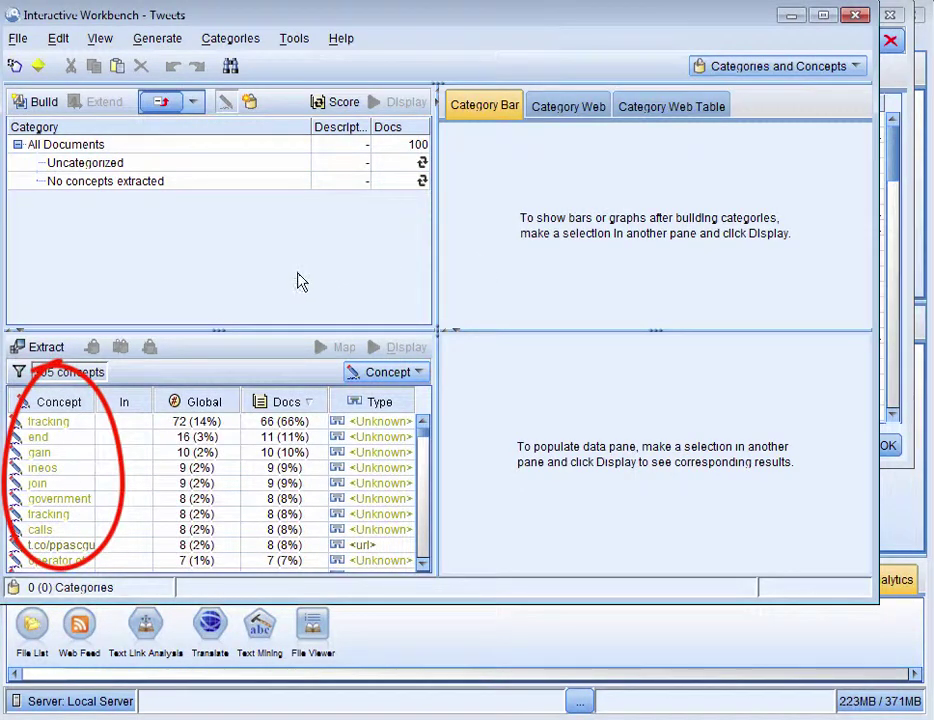
{"action": "left_click", "coordinate": [40, 423]}
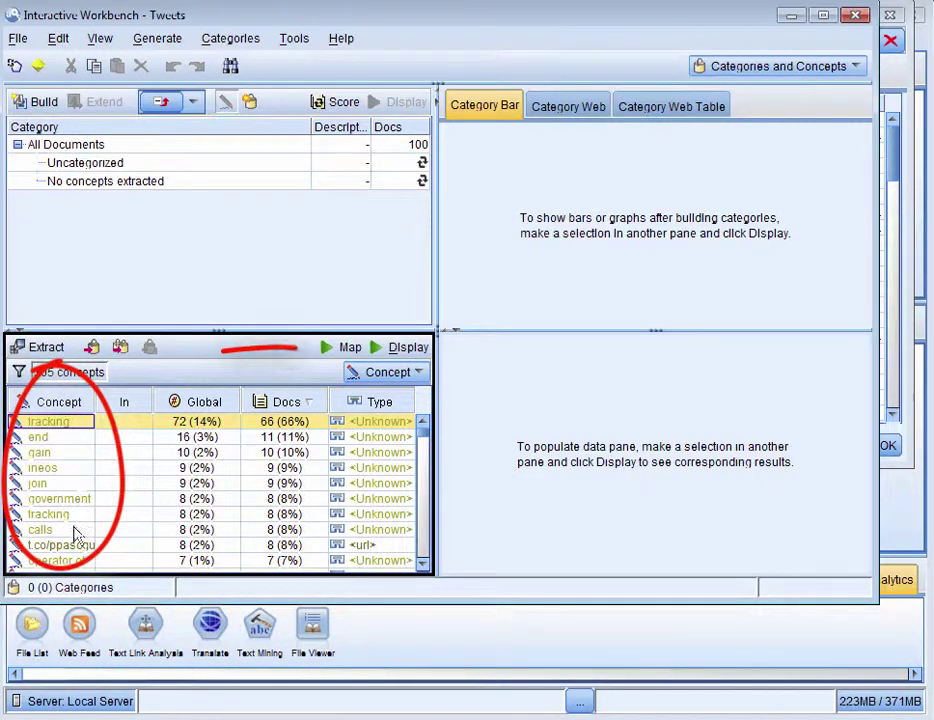
{"action": "left_click", "coordinate": [349, 349]}
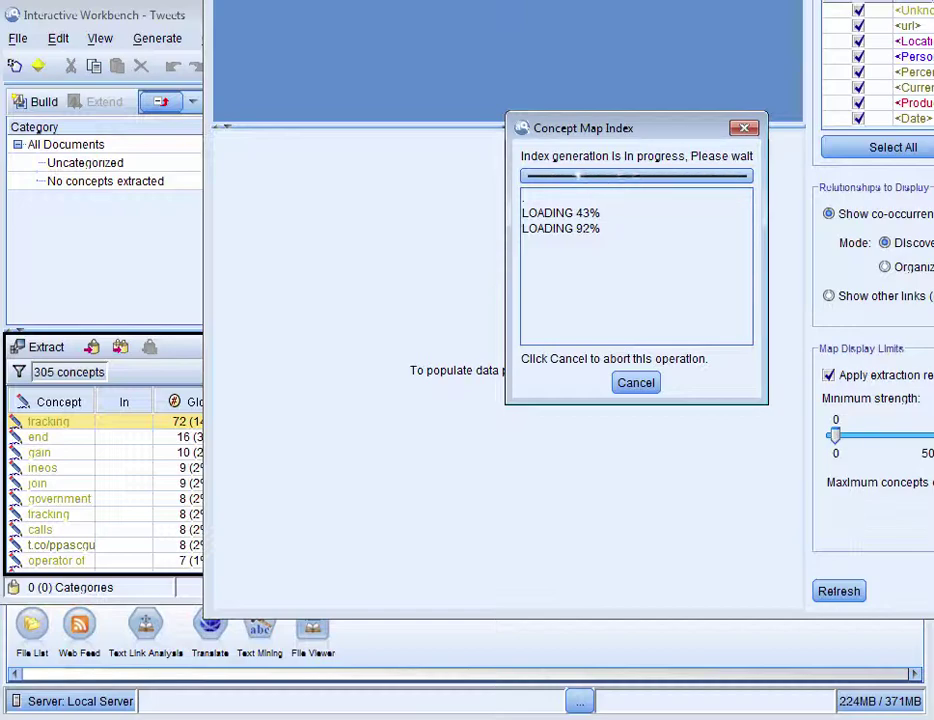
{"action": "left_click_drag", "start_coordinate": [502, 0], "coordinate": [348, 27]}
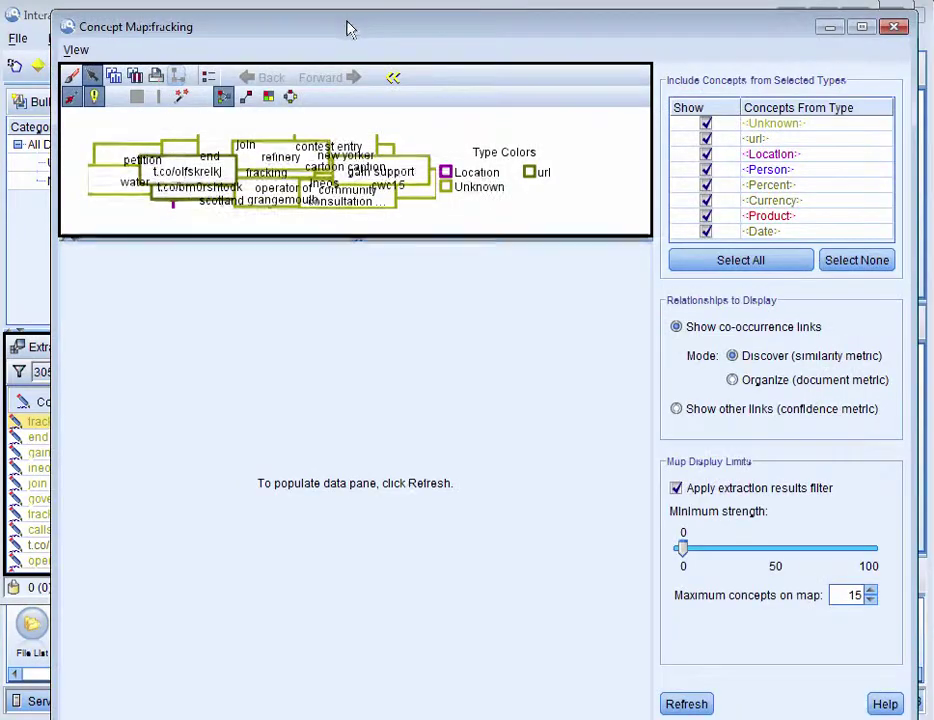
{"action": "left_click_drag", "start_coordinate": [390, 646], "coordinate": [383, 640]}
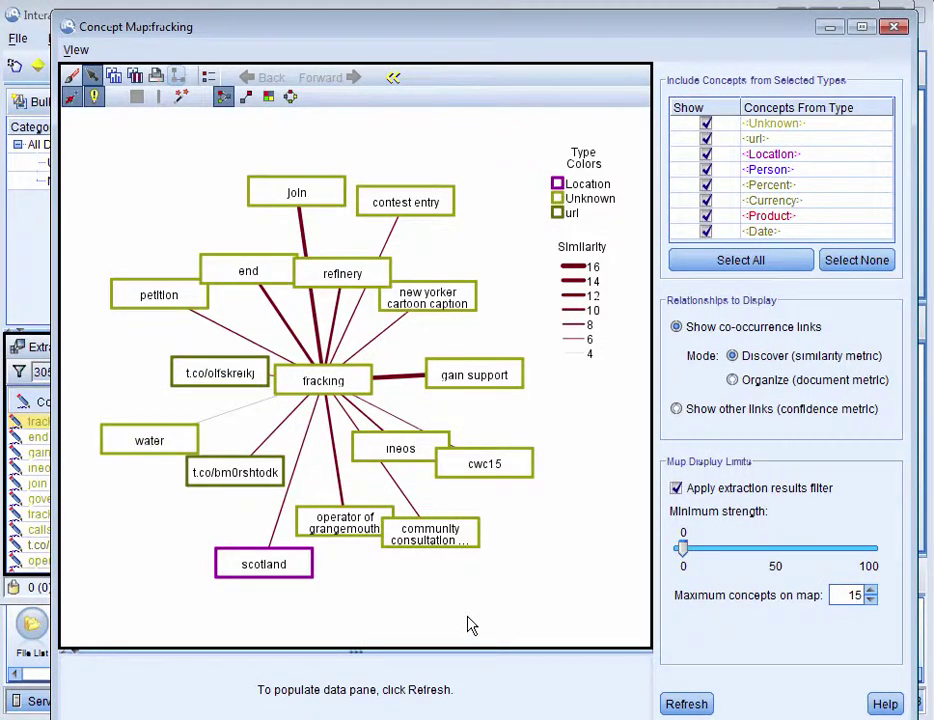